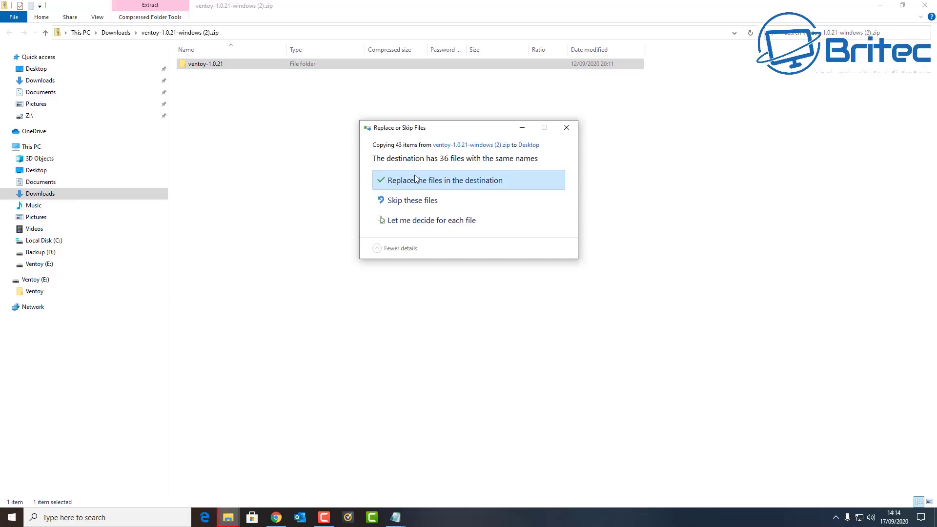
- Replace the same-named files on the Desktop with those being copied from the ventoy-1.0.21-windows archive
{"action": "left_click", "coordinate": [411, 181]}
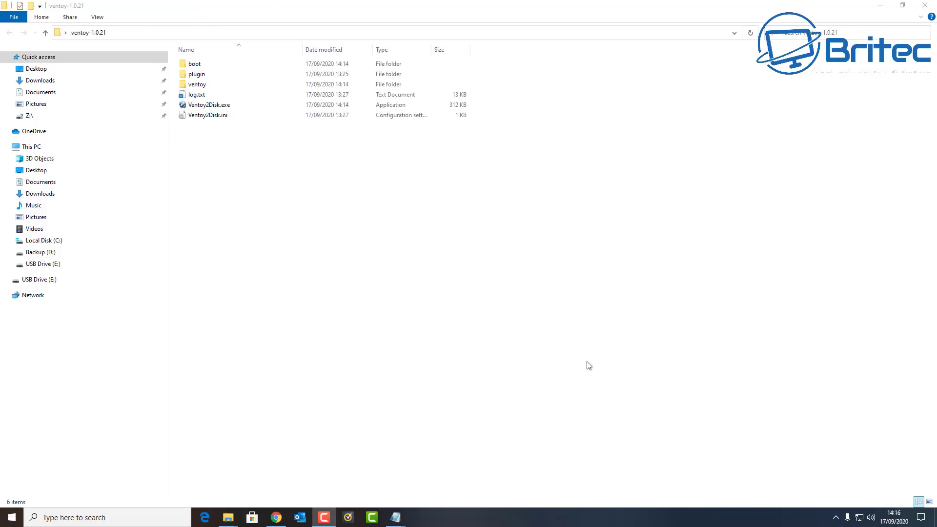
{"action": "left_click", "coordinate": [217, 142]}
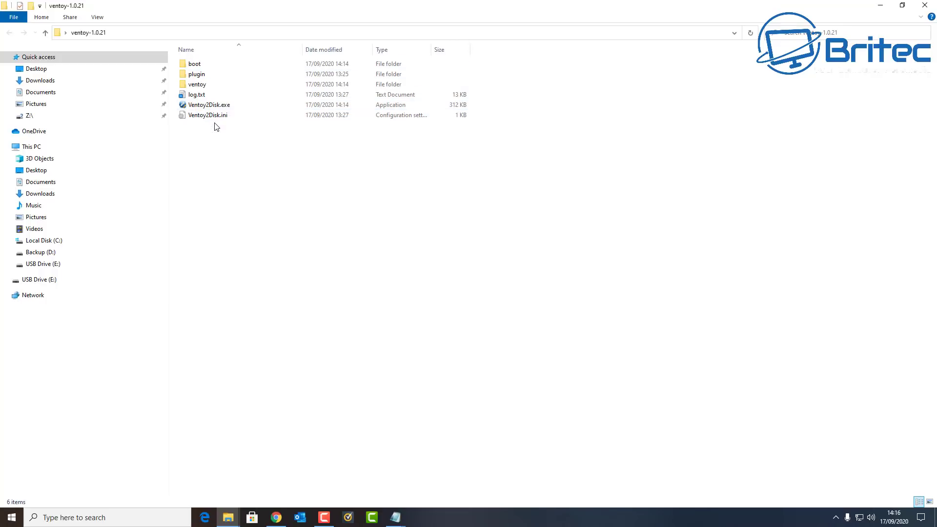
- Check the capacity of USB Drive (E:) in the This PC window and minimize that window
{"action": "mouse_move", "coordinate": [235, 518]}
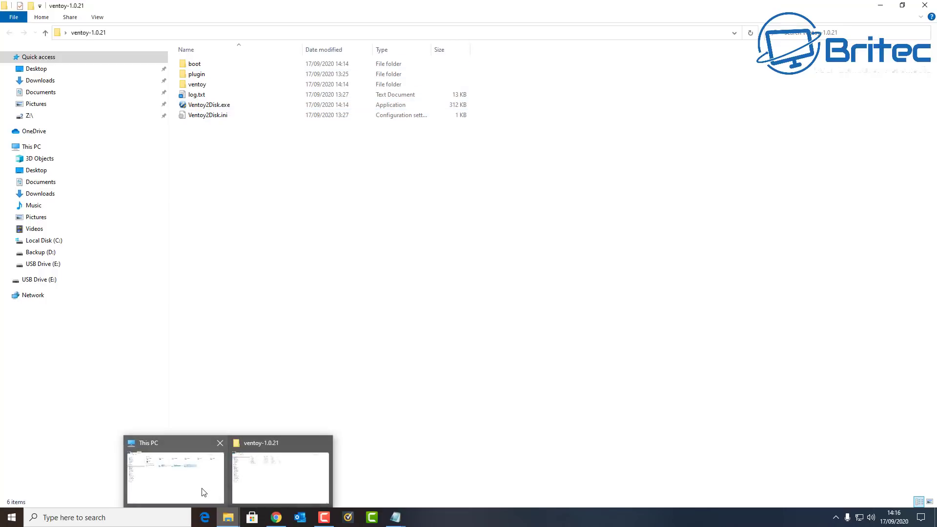
{"action": "left_click", "coordinate": [204, 492]}
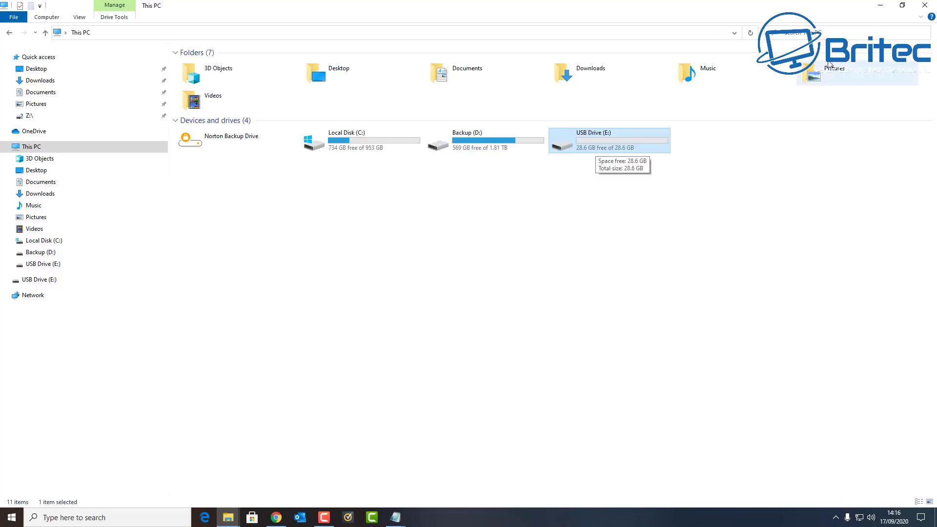
{"action": "left_click", "coordinate": [881, 6]}
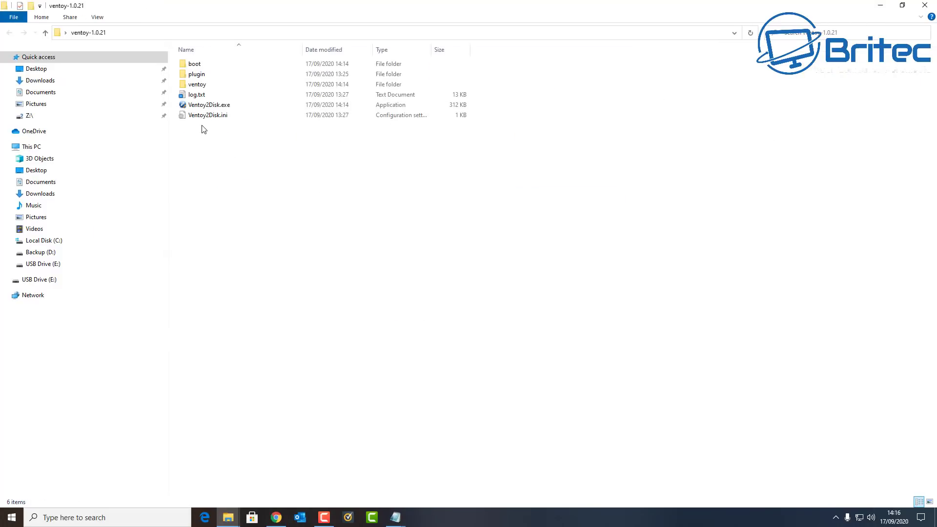
- Run Ventoy2Disk.exe, install Ventoy on the E: [32GB] SanDisk Ultra USB 3.0 device with formatting accepted, and close the installer
{"action": "left_click", "coordinate": [213, 106]}
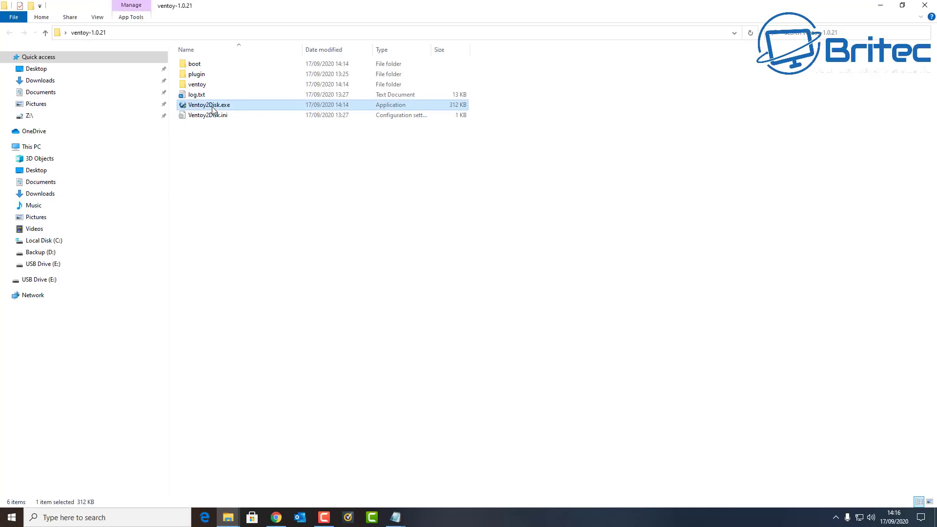
{"action": "double_click", "coordinate": [212, 108]}
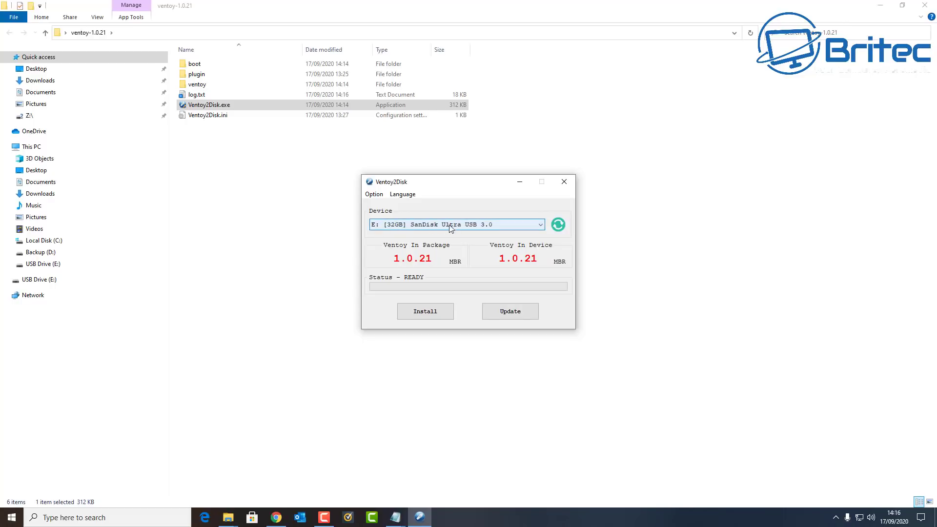
{"action": "left_click", "coordinate": [425, 315]}
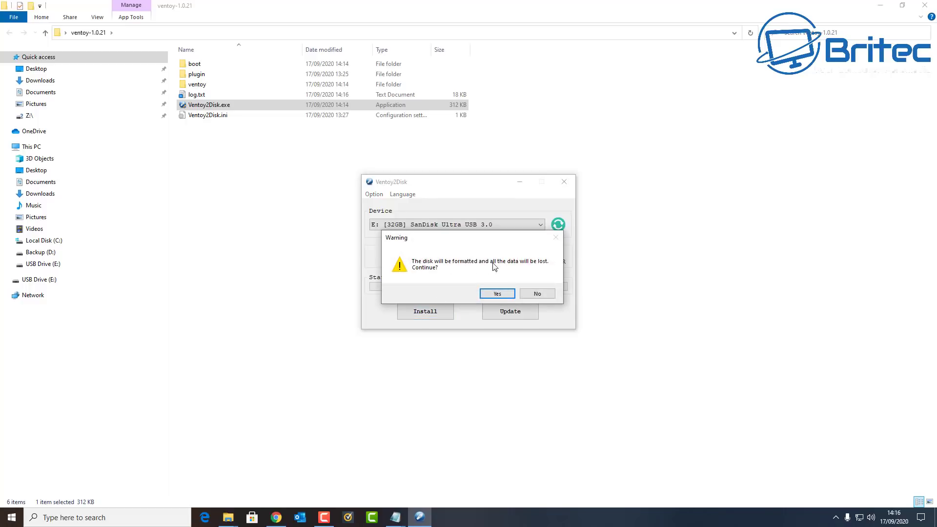
{"action": "left_click", "coordinate": [496, 295]}
{"action": "left_click", "coordinate": [493, 295]}
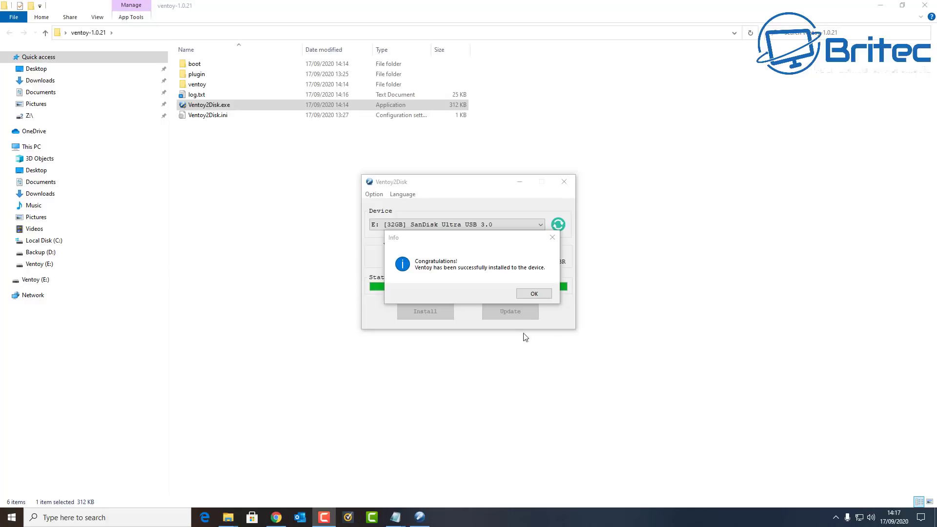
{"action": "left_click", "coordinate": [535, 293]}
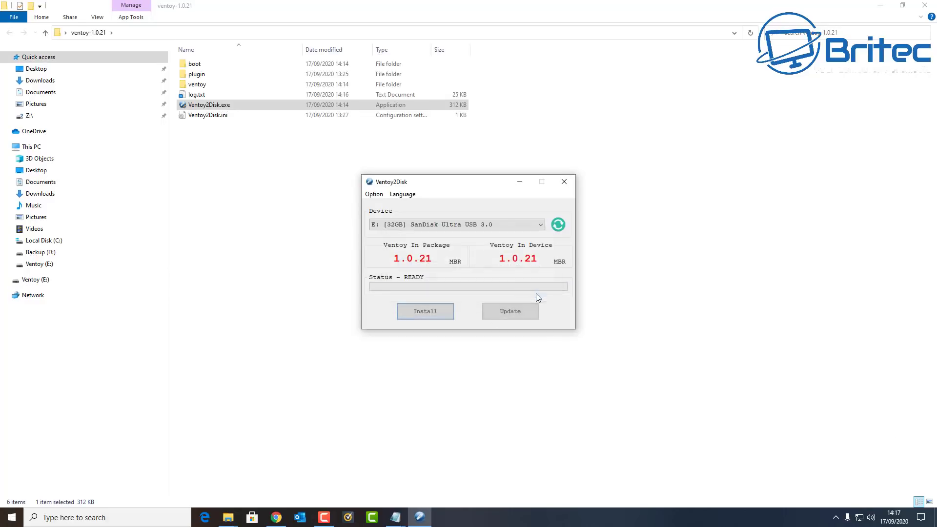
{"action": "left_click", "coordinate": [565, 183]}
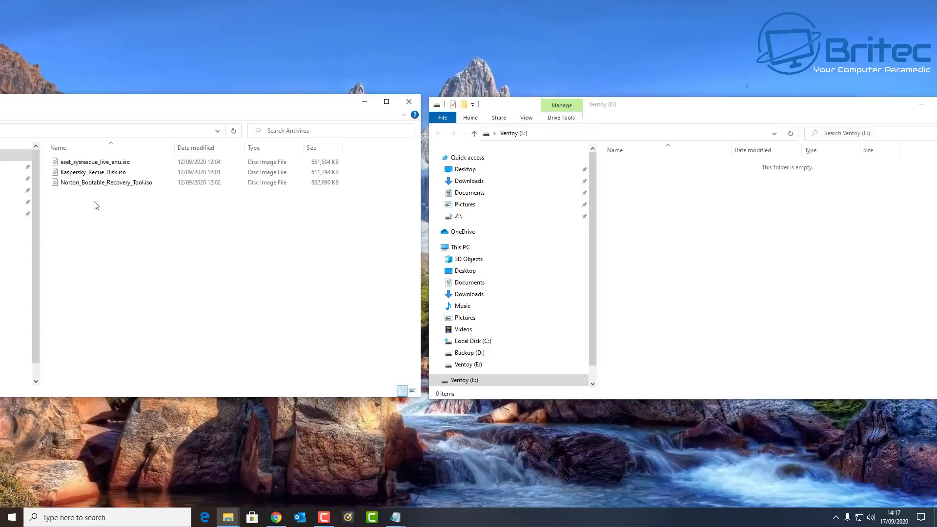
- Copy the ESET, Kaspersky and Norton ISO files from the Antivirus folder to the Ventoy (E:) drive
{"action": "left_click_drag", "start_coordinate": [115, 198], "coordinate": [68, 164]}
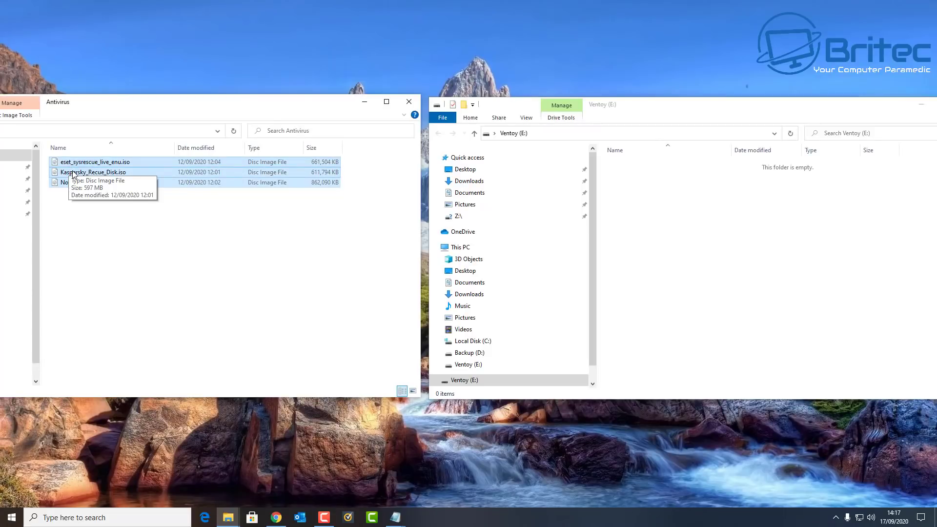
{"action": "right_click", "coordinate": [73, 173]}
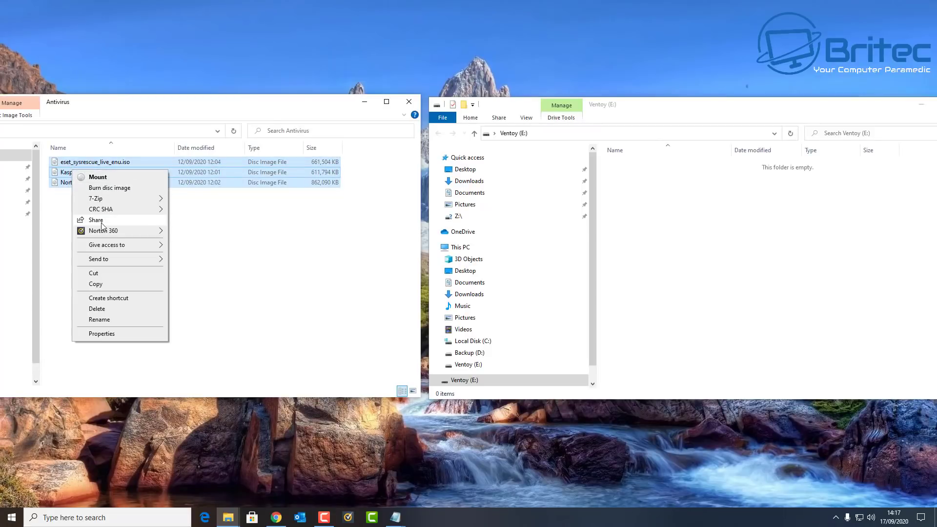
{"action": "left_click", "coordinate": [96, 284]}
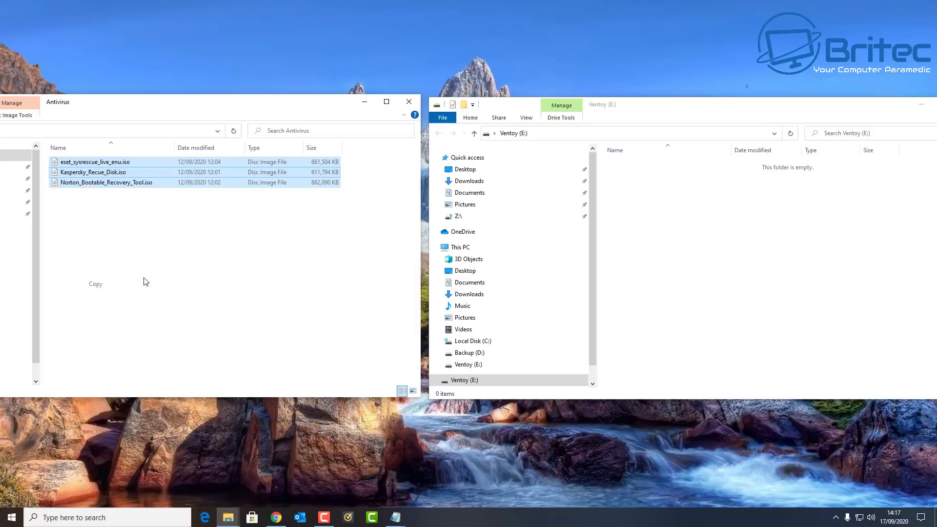
{"action": "left_click", "coordinate": [673, 237]}
{"action": "right_click", "coordinate": [671, 224]}
{"action": "left_click", "coordinate": [686, 287]}
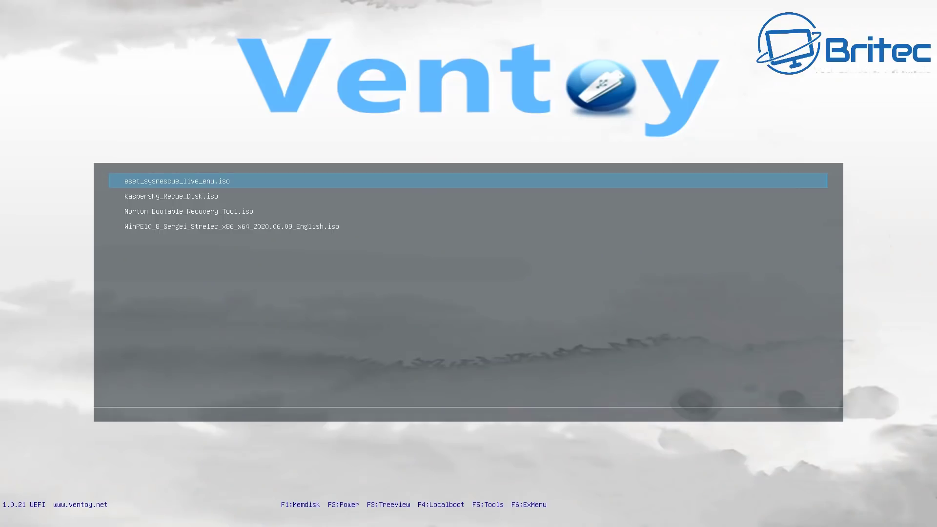
- Go through the ISO entries in the Ventoy boot menu down to the WinPE10_8 image and back to eset_sysrescue_live_enu.iso
{"action": "key", "text": "Down"}
{"action": "key", "text": "Down"}
{"action": "key", "text": "Down"}
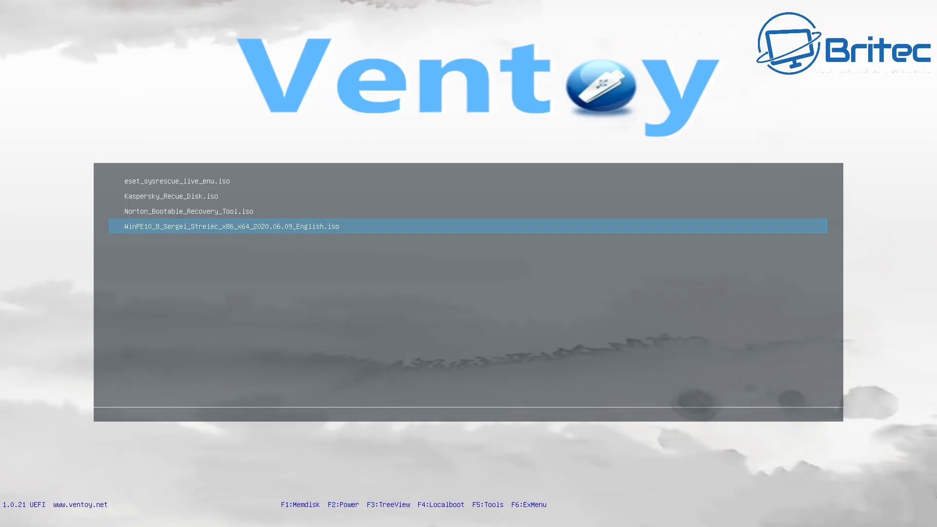
{"action": "key", "text": "Up"}
{"action": "key", "text": "Up"}
{"action": "key", "text": "Up"}
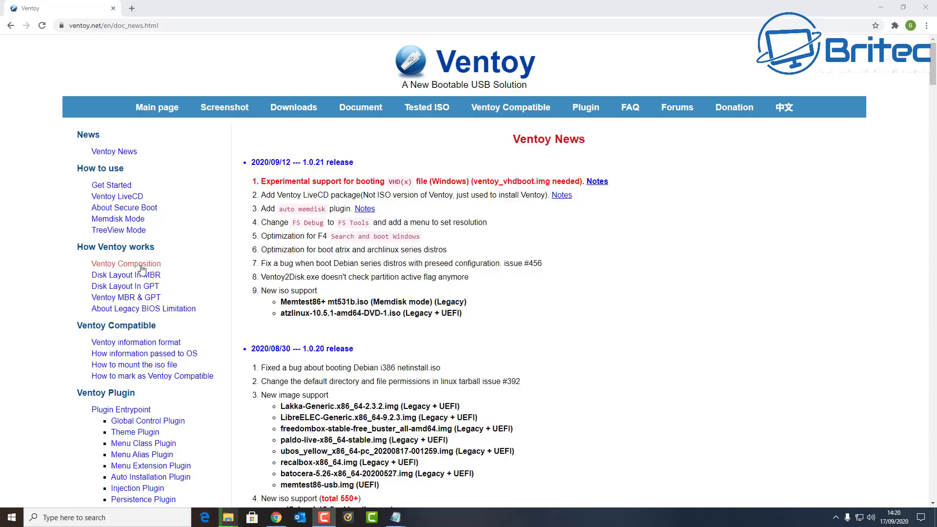
- Open the Theme Plugin page on the Ventoy website and follow its link to the GRUB Themes on Gnome-look.org
{"action": "scroll", "coordinate": [141, 283], "scroll_direction": "down", "scroll_amount": 2}
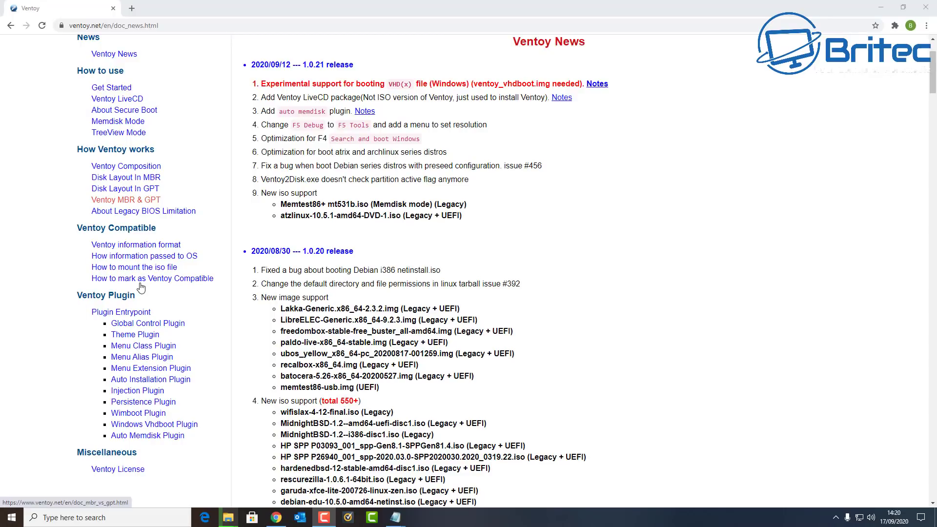
{"action": "left_click", "coordinate": [134, 337]}
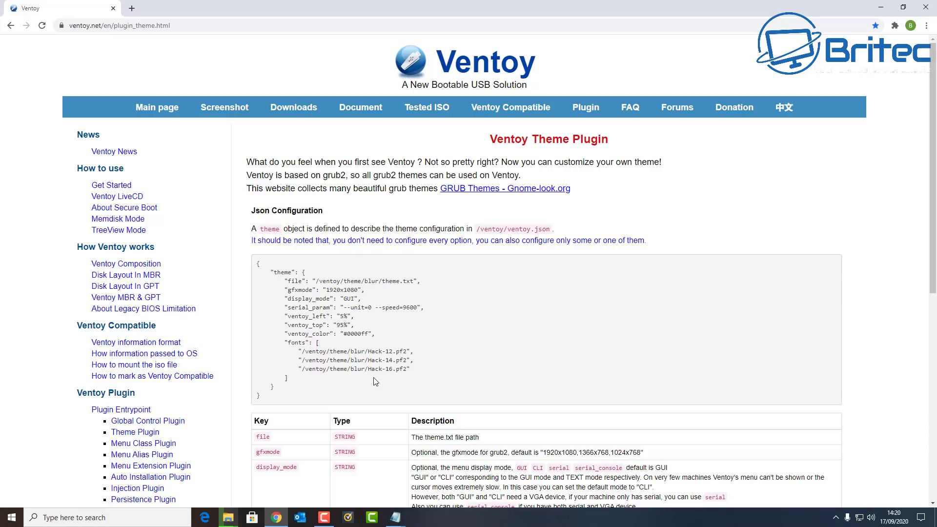
{"action": "left_click", "coordinate": [513, 192]}
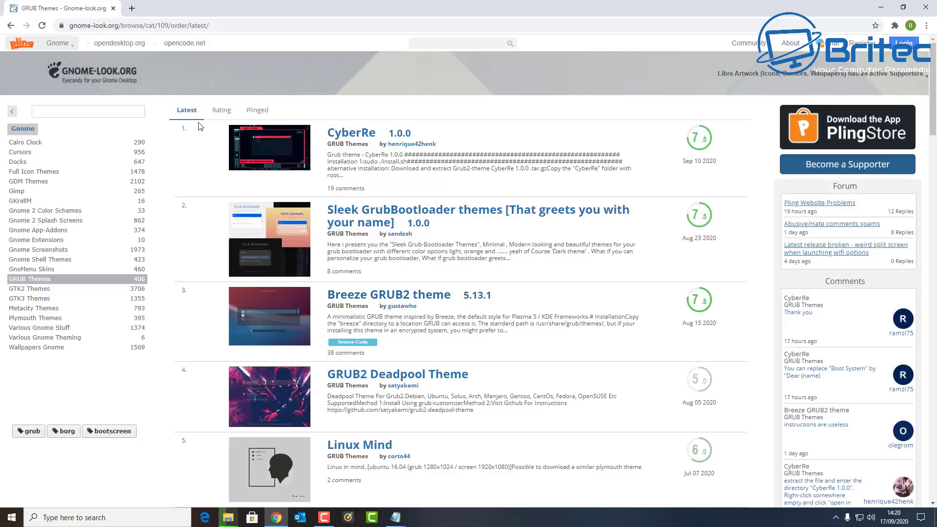
- Sort the GRUB themes by rating and open the Tela grub theme page
{"action": "left_click", "coordinate": [217, 115]}
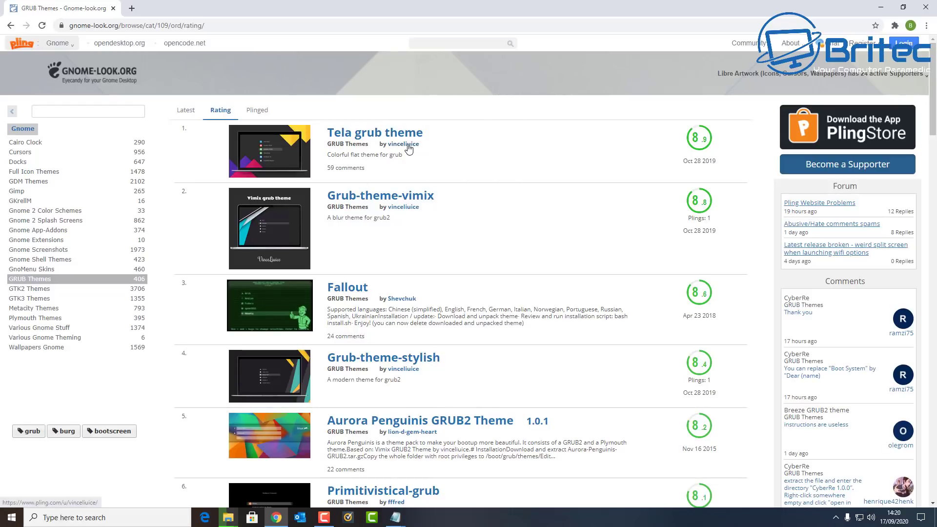
{"action": "mouse_move", "coordinate": [408, 148]}
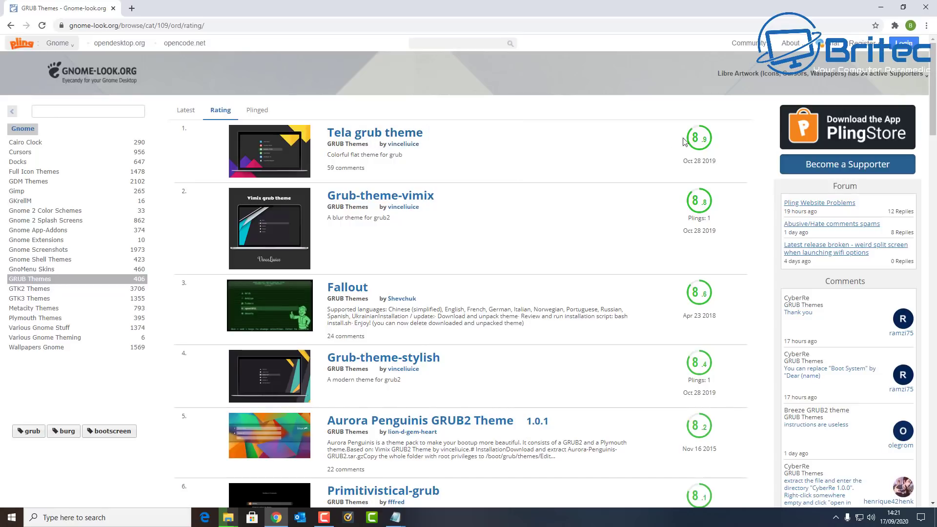
{"action": "left_click", "coordinate": [390, 138]}
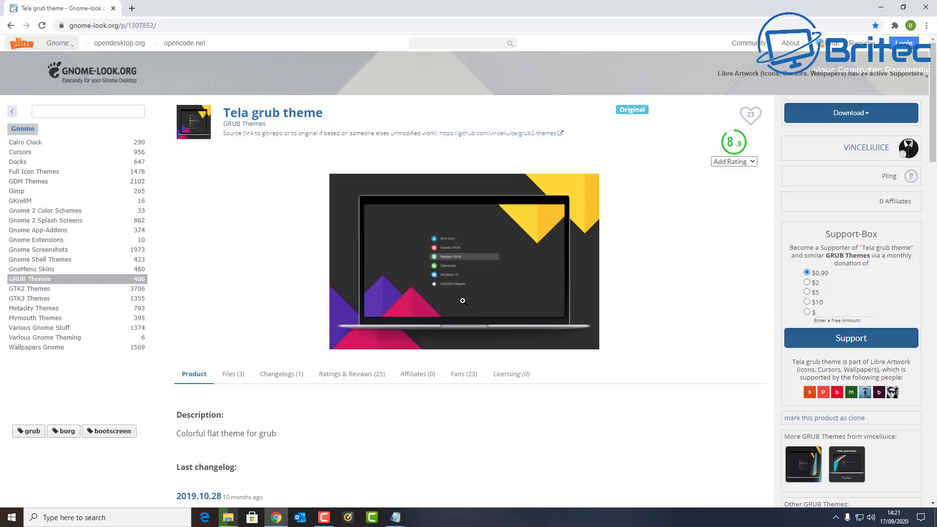
- Download the Tela-1080p.tar.xz file of the Tela grub theme
{"action": "mouse_move", "coordinate": [908, 155]}
{"action": "left_click", "coordinate": [852, 119]}
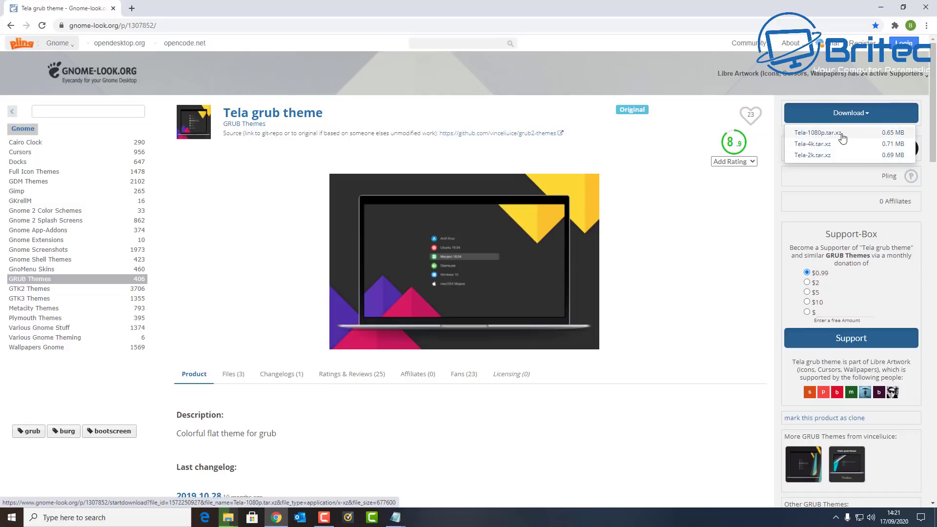
{"action": "left_click", "coordinate": [819, 134]}
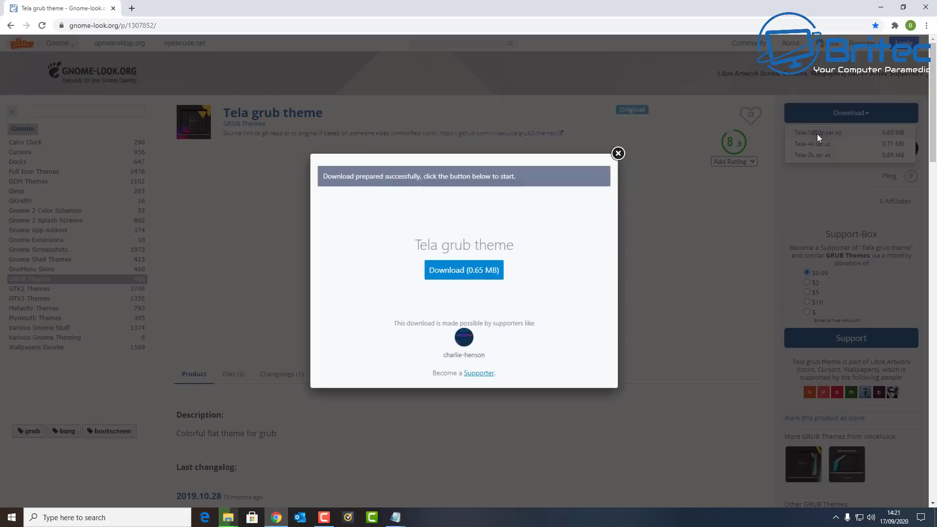
{"action": "left_click", "coordinate": [463, 275]}
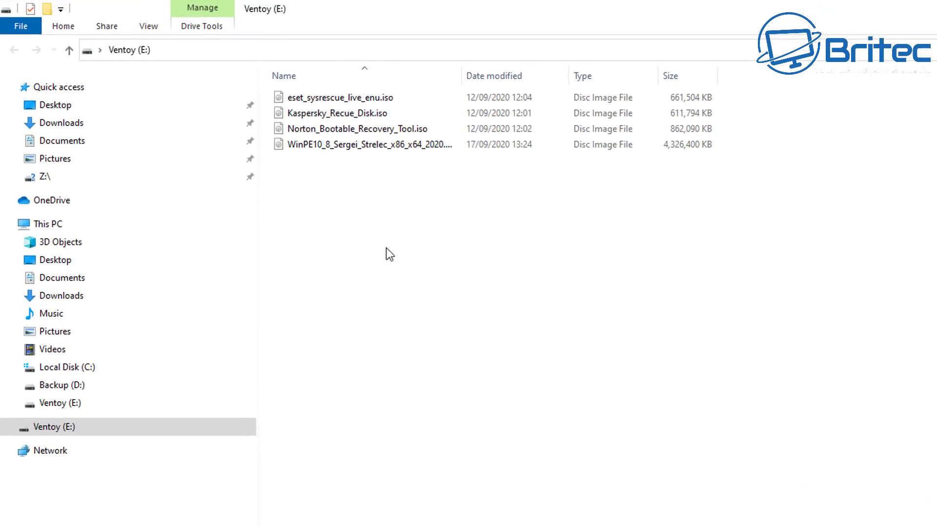
- Create a new folder named Ventoy in the root of the Ventoy (E:) drive in File Explorer
{"action": "right_click", "coordinate": [306, 204]}
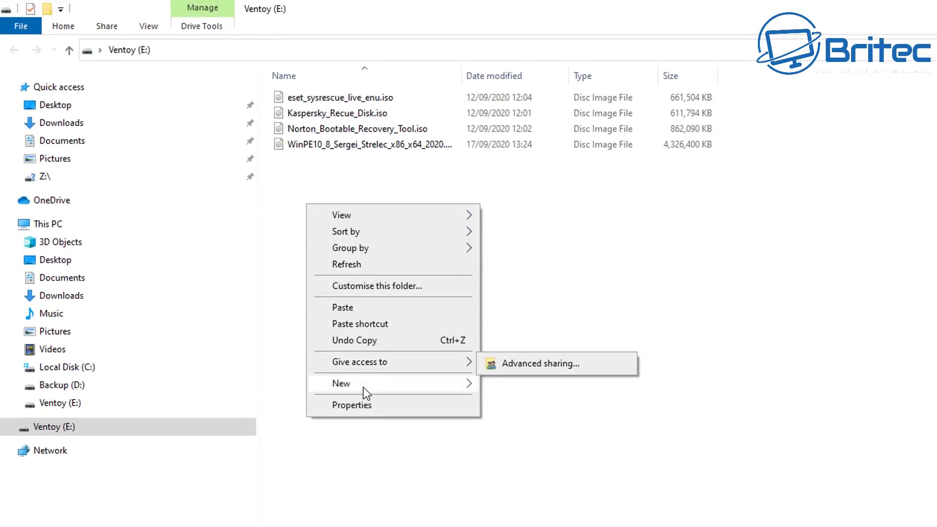
{"action": "mouse_move", "coordinate": [363, 388]}
{"action": "left_click", "coordinate": [512, 387]}
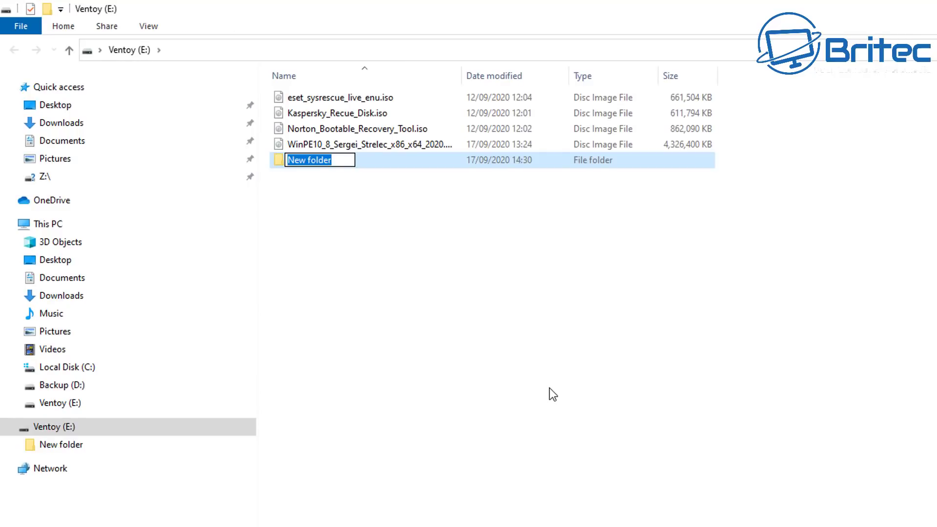
{"action": "type", "text": "V"}
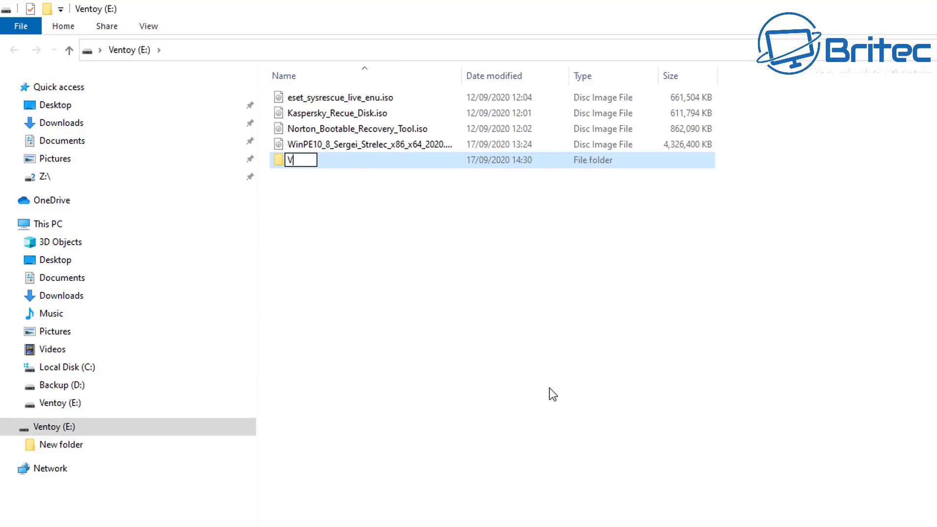
{"action": "type", "text": "entoy"}
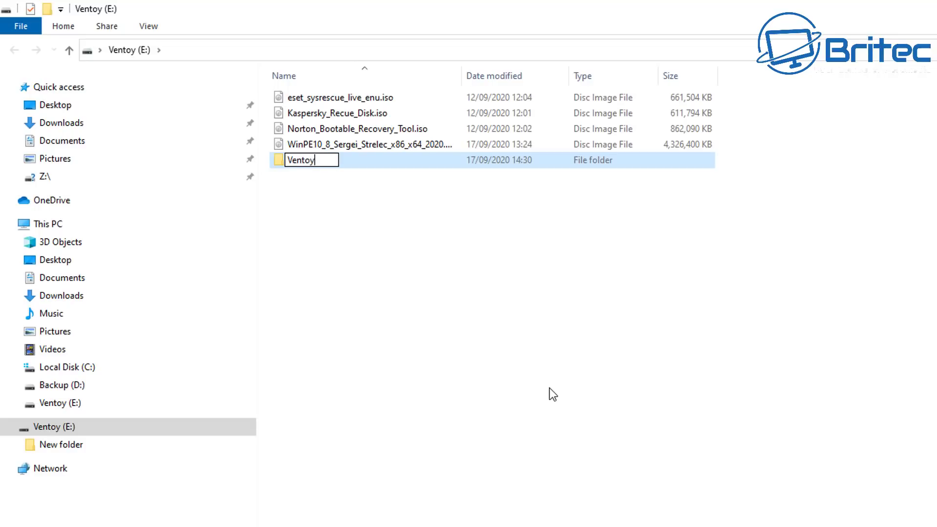
{"action": "left_click", "coordinate": [314, 230]}
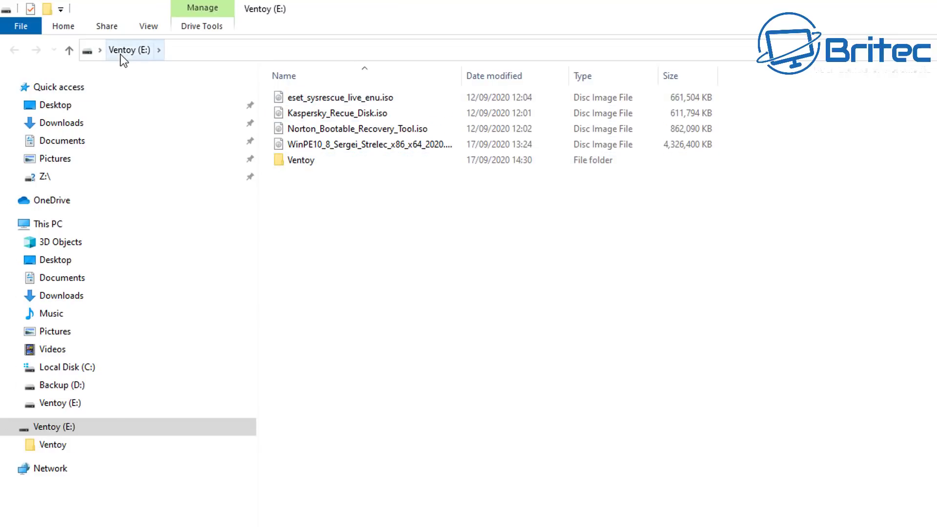
- Create a text document named Ventoy.txt inside the Ventoy folder on the Ventoy (E:) drive
{"action": "double_click", "coordinate": [299, 161]}
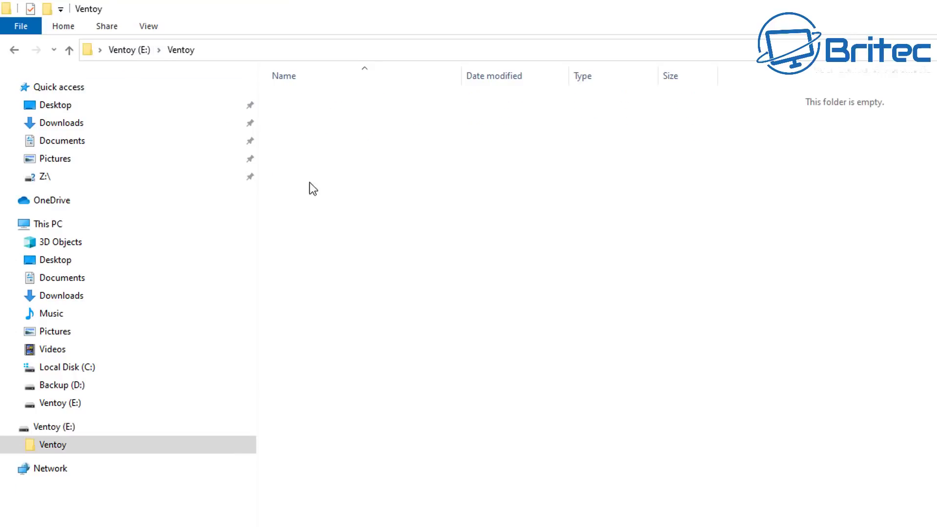
{"action": "right_click", "coordinate": [305, 119]}
{"action": "mouse_move", "coordinate": [377, 304]}
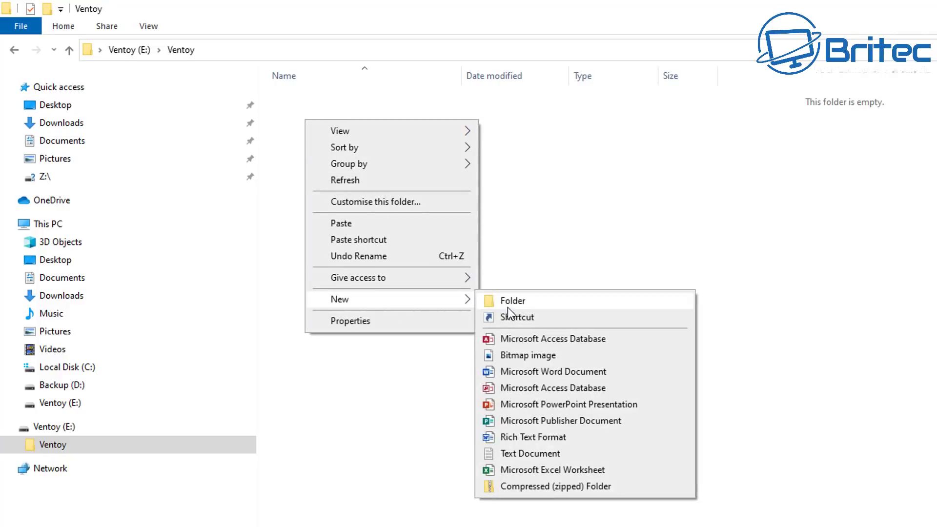
{"action": "left_click", "coordinate": [525, 456]}
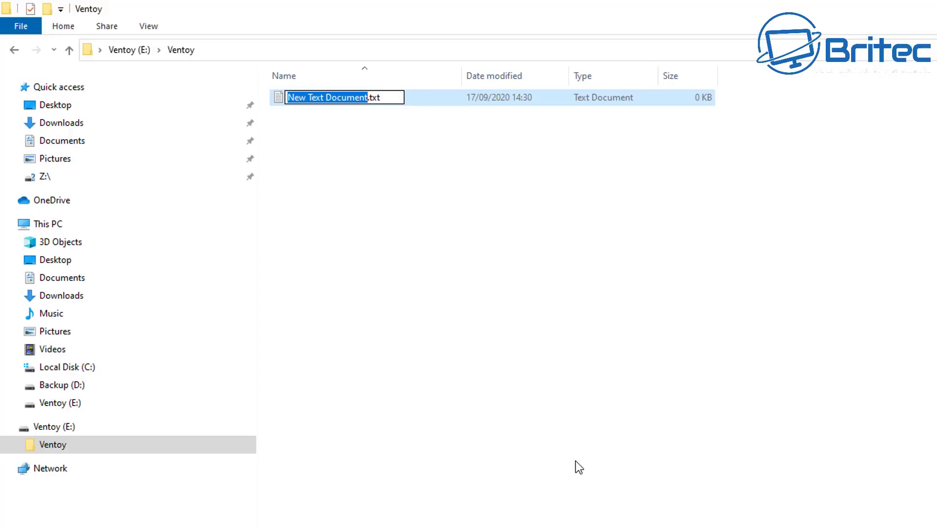
{"action": "type", "text": "Ventro"}
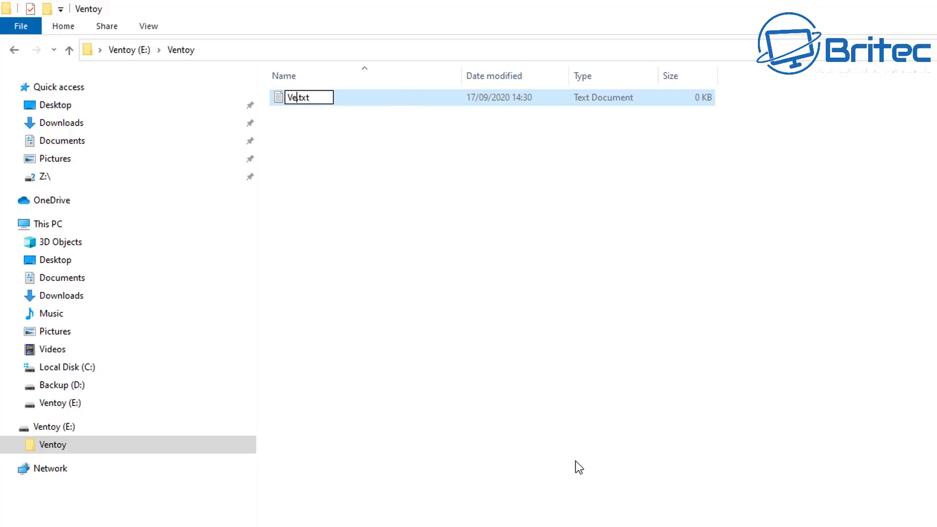
{"action": "key", "text": "BackSpace"}
{"action": "key", "text": "BackSpace"}
{"action": "type", "text": "oy"}
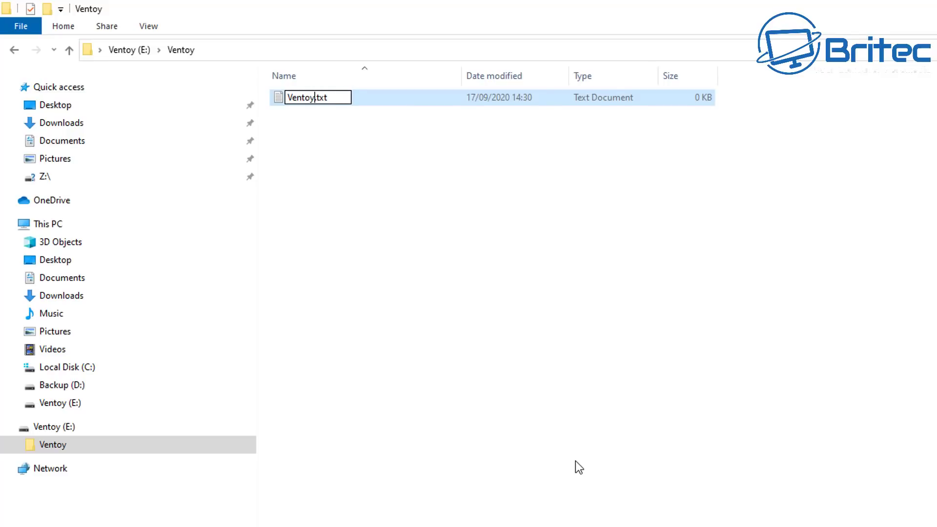
{"action": "left_click", "coordinate": [379, 191]}
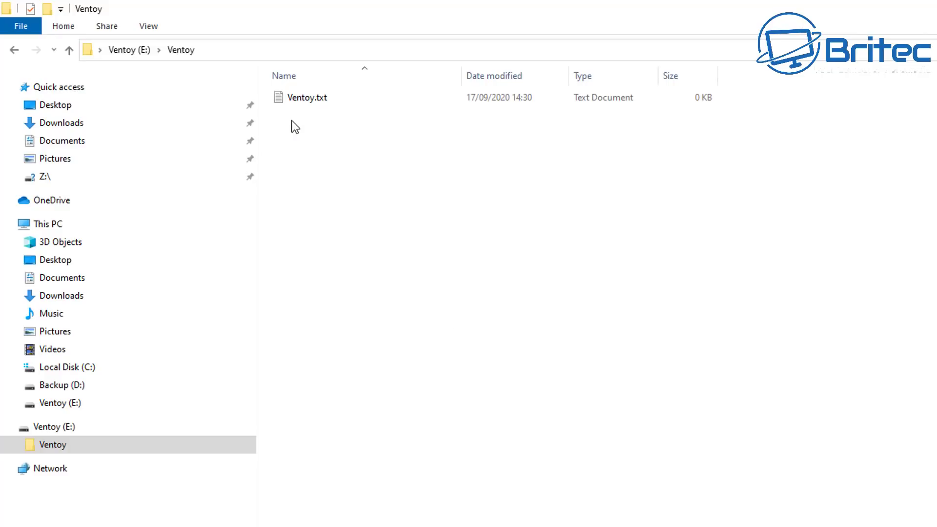
- Create a new folder named Themes next to Ventoy.txt in the Ventoy folder
{"action": "right_click", "coordinate": [295, 133]}
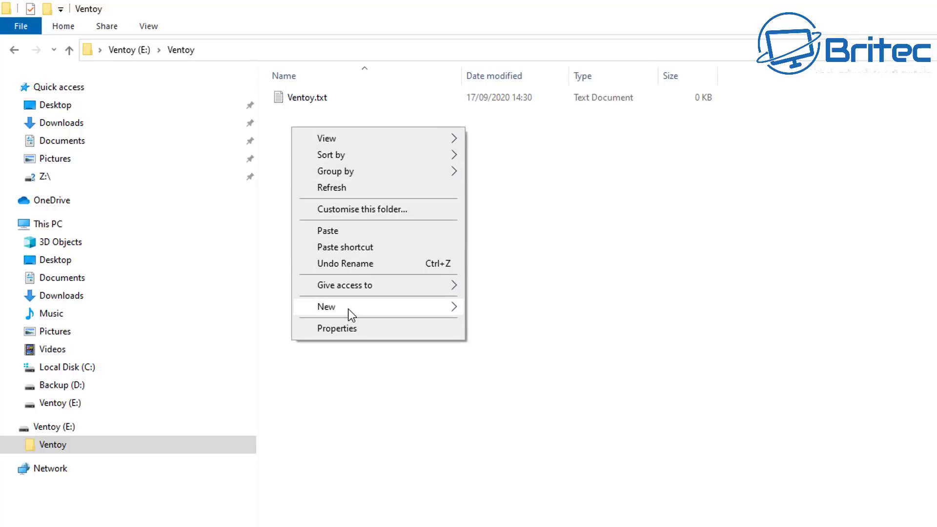
{"action": "mouse_move", "coordinate": [349, 309]}
{"action": "left_click", "coordinate": [508, 307]}
{"action": "key", "text": "BackSpace"}
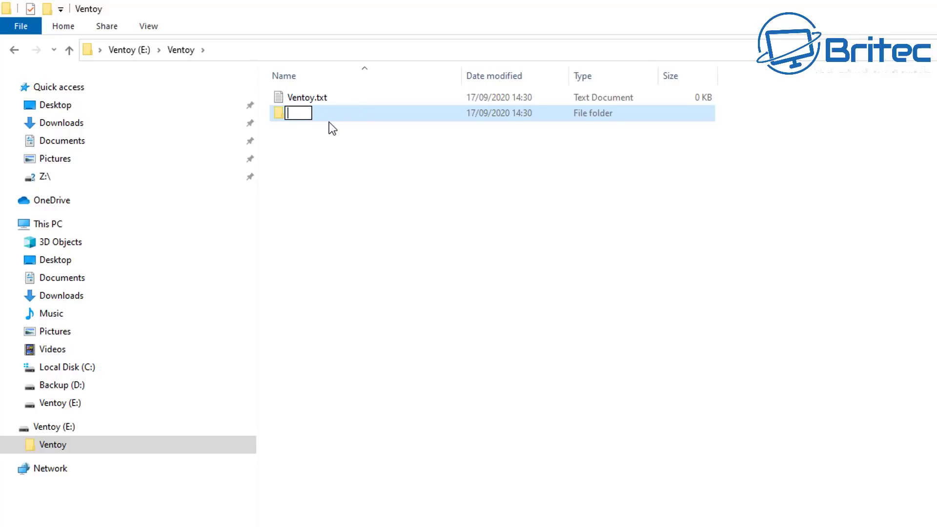
{"action": "type", "text": "Themes"}
{"action": "left_click", "coordinate": [320, 148]}
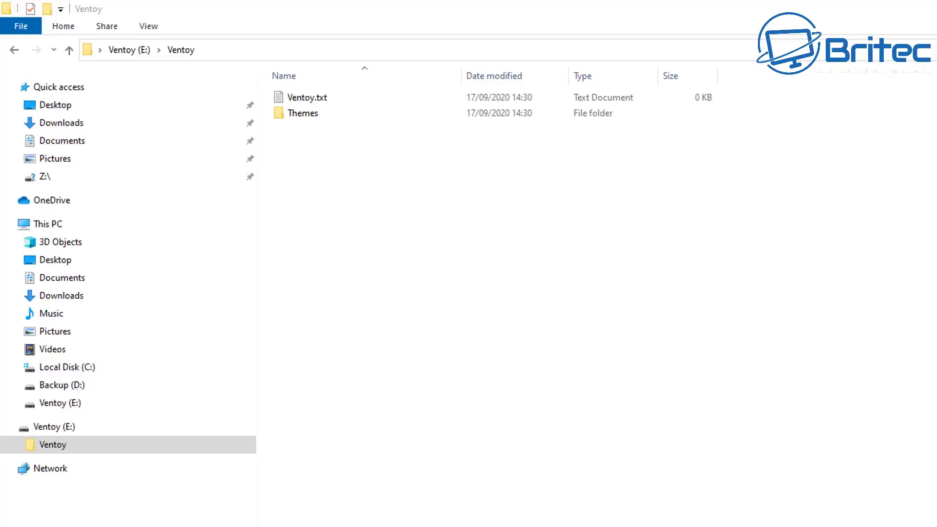
{"action": "left_click", "coordinate": [350, 200]}
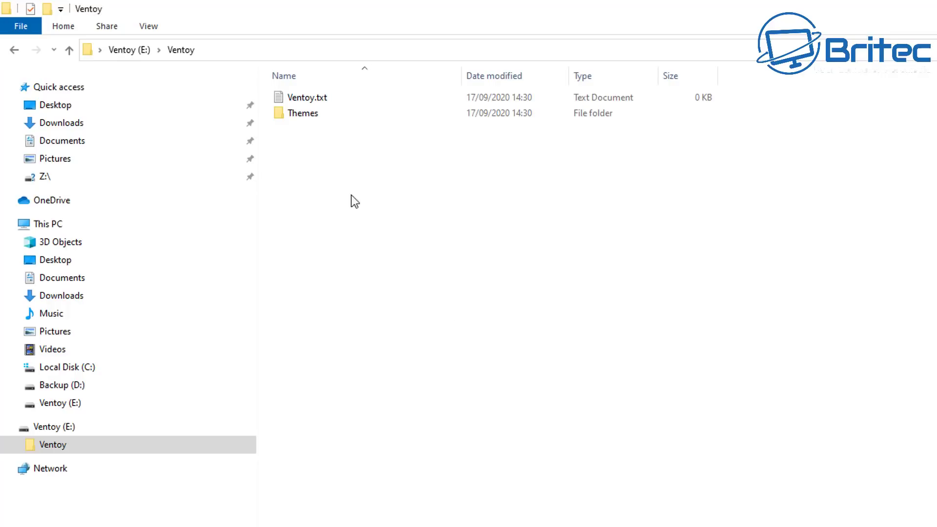
- Open Ventoy.txt in Notepad and paste in the copied JSON configuration with its control and theme sections
{"action": "double_click", "coordinate": [305, 98]}
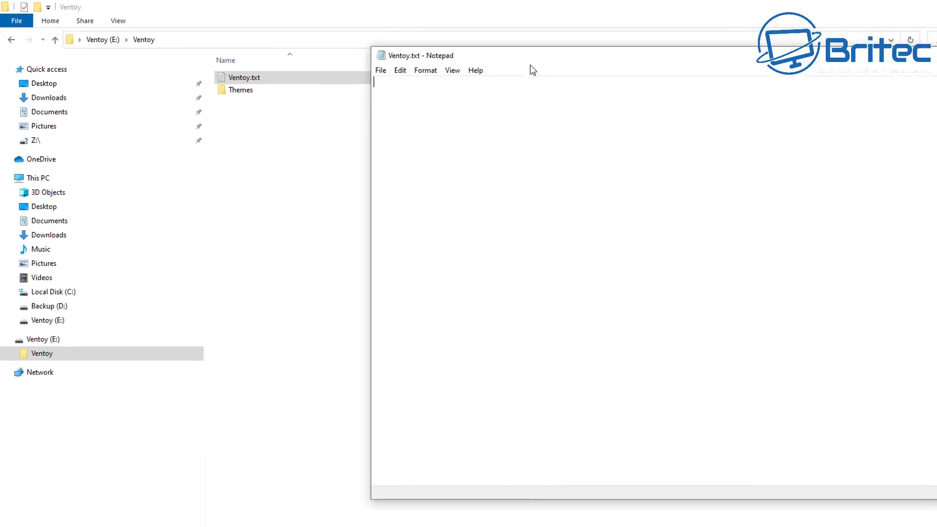
{"action": "left_click_drag", "start_coordinate": [530, 65], "coordinate": [313, 94]}
{"action": "right_click", "coordinate": [227, 138]}
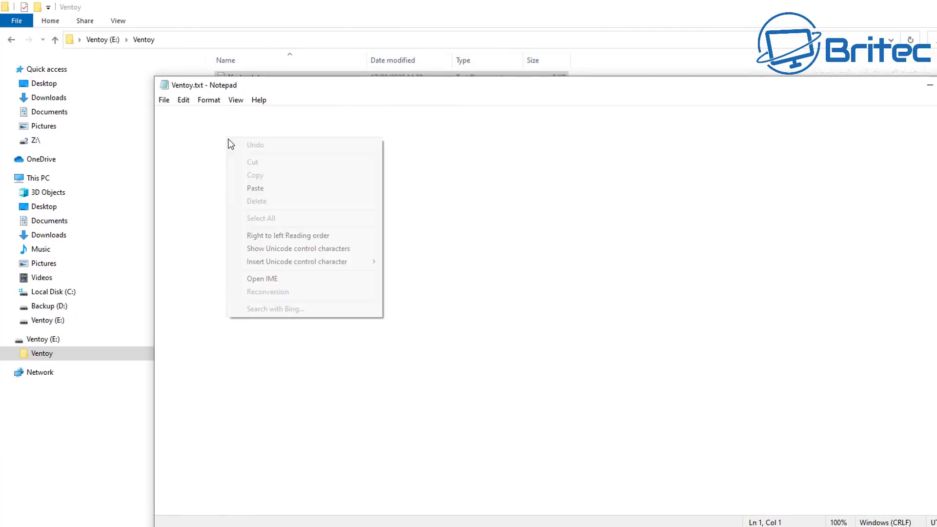
{"action": "left_click", "coordinate": [258, 188]}
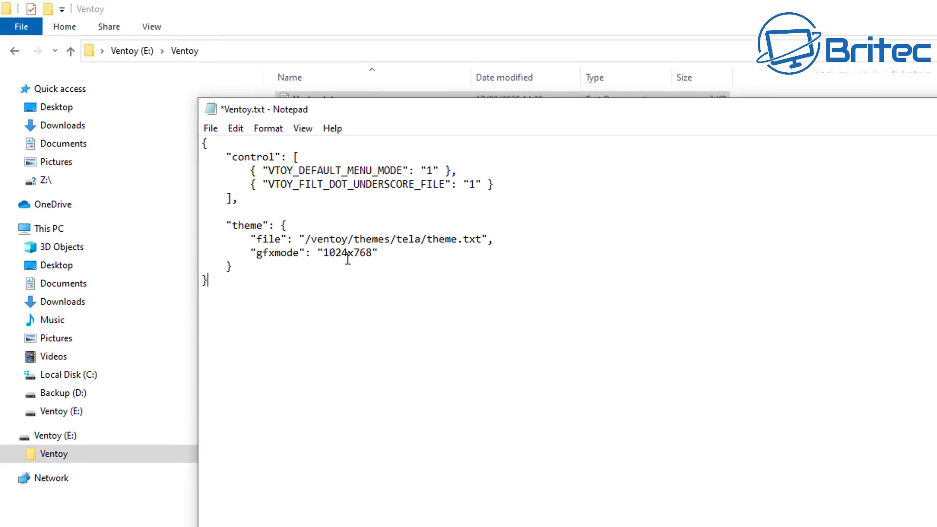
{"action": "left_click", "coordinate": [324, 252]}
{"action": "left_click_drag", "start_coordinate": [327, 253], "coordinate": [372, 253]}
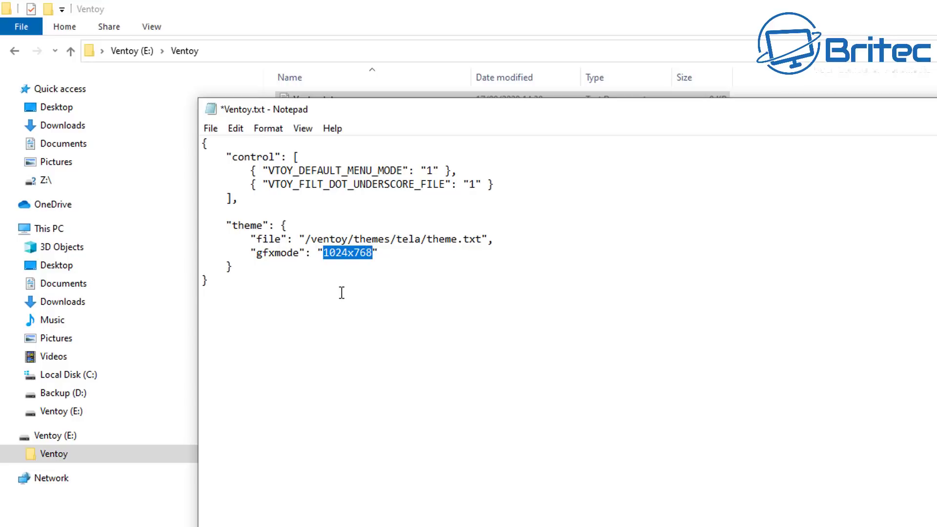
{"action": "left_click", "coordinate": [352, 266]}
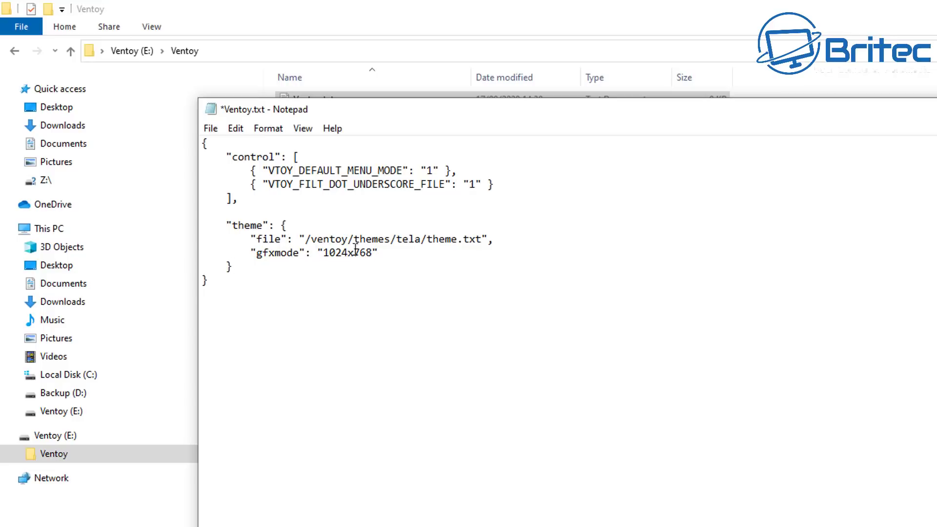
{"action": "left_click", "coordinate": [398, 239]}
{"action": "left_click_drag", "start_coordinate": [399, 239], "coordinate": [420, 239]}
- Capitalize the folder names in the theme file path to read "/Ventoy/Themes/tela/theme.txt", then save and close the file
{"action": "left_click_drag", "start_coordinate": [318, 239], "coordinate": [312, 239]}
{"action": "type", "text": "V"}
{"action": "left_click_drag", "start_coordinate": [361, 239], "coordinate": [355, 239]}
{"action": "type", "text": "T"}
{"action": "left_click", "coordinate": [207, 130]}
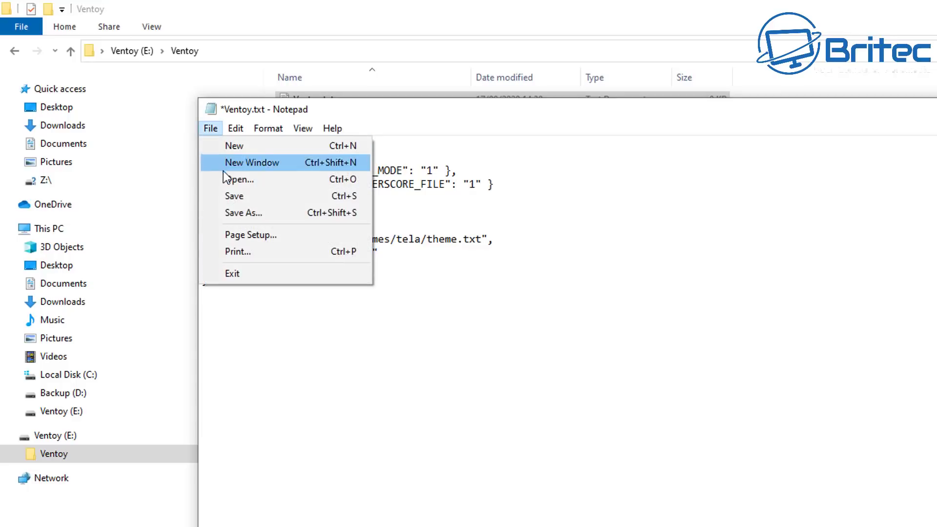
{"action": "left_click", "coordinate": [227, 195]}
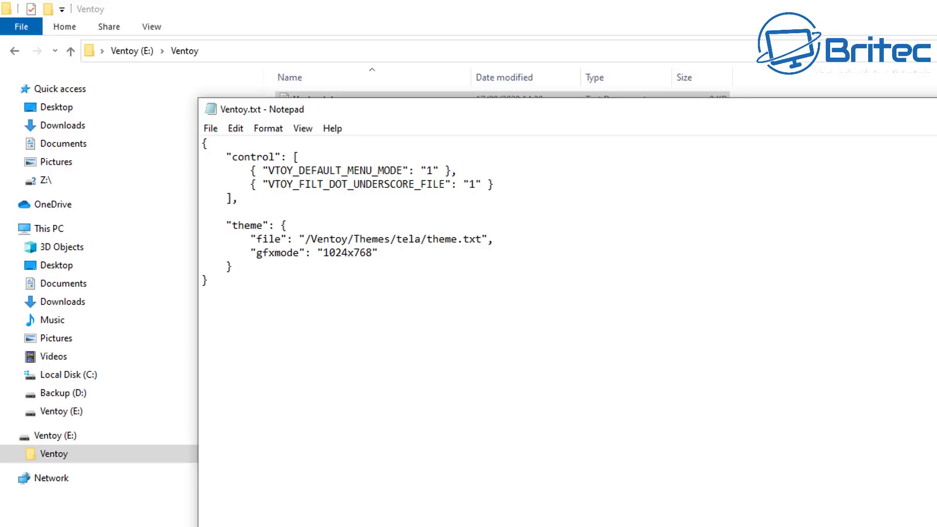
{"action": "key", "text": "alt+F4"}
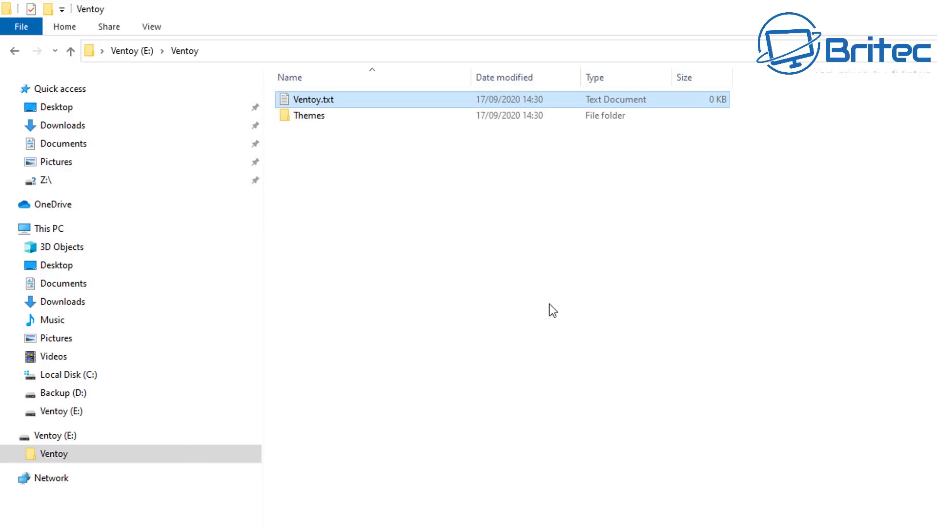
- Extract the Tela folder, install.sh and LICENSE from the Tela-1080p.tar.xz archive into the Themes folder
{"action": "double_click", "coordinate": [313, 118]}
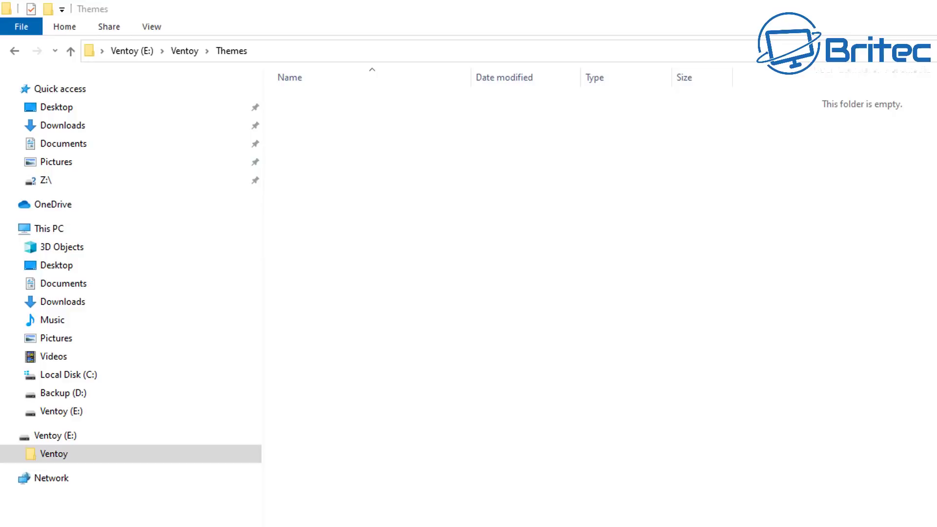
{"action": "left_click_drag", "start_coordinate": [936, 141], "coordinate": [815, 174]}
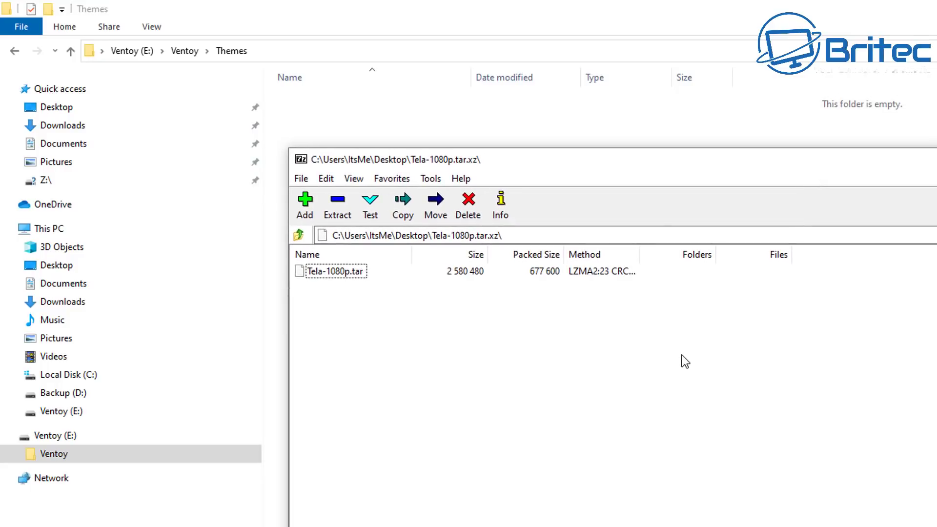
{"action": "double_click", "coordinate": [337, 272]}
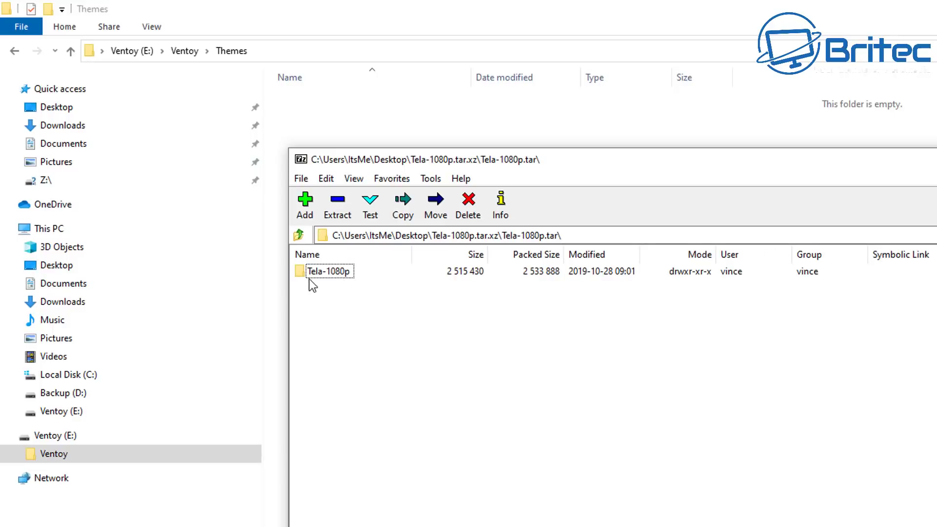
{"action": "double_click", "coordinate": [326, 274]}
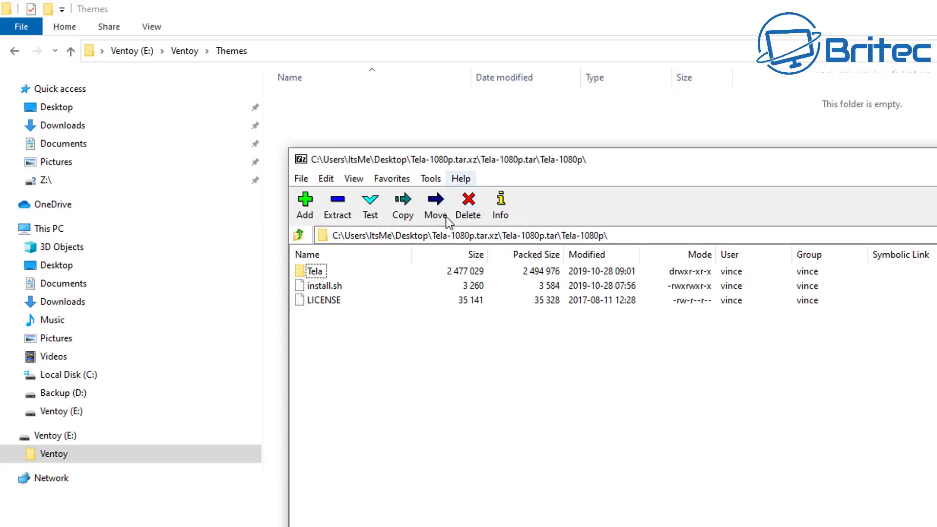
{"action": "left_click_drag", "start_coordinate": [370, 327], "coordinate": [387, 115]}
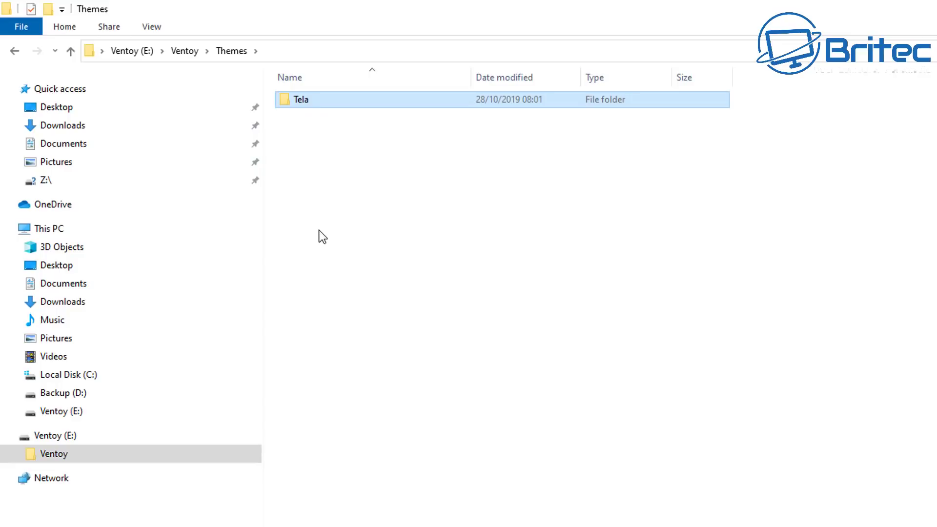
- Rename Ventoy.txt in the Ventoy folder to Ventoy.json and accept the extension change
{"action": "left_click", "coordinate": [14, 51]}
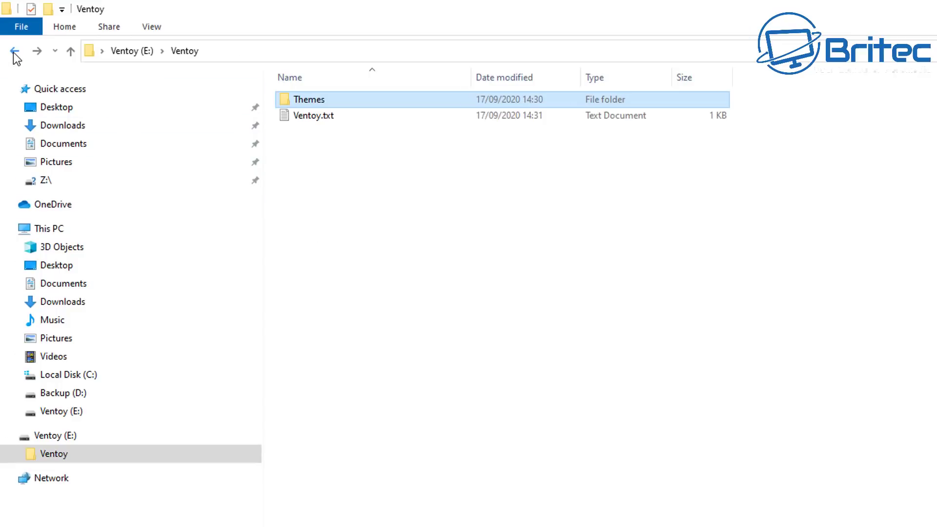
{"action": "left_click", "coordinate": [321, 116]}
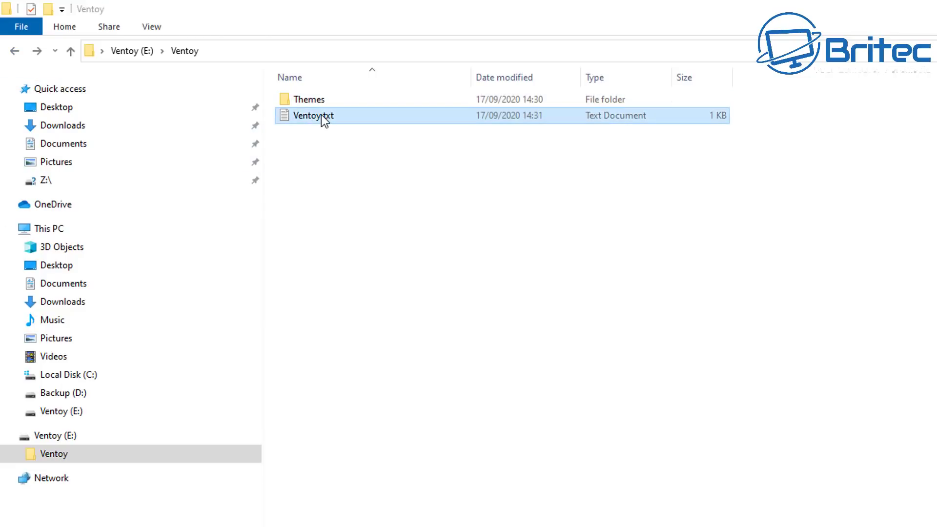
{"action": "right_click", "coordinate": [321, 115]}
{"action": "left_click", "coordinate": [395, 376]}
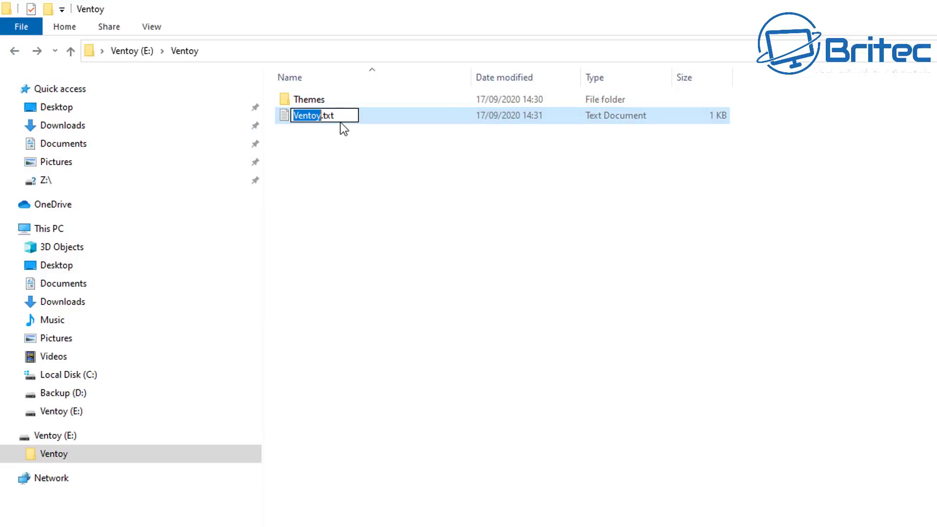
{"action": "left_click", "coordinate": [341, 116]}
{"action": "left_click_drag", "start_coordinate": [341, 116], "coordinate": [324, 116]}
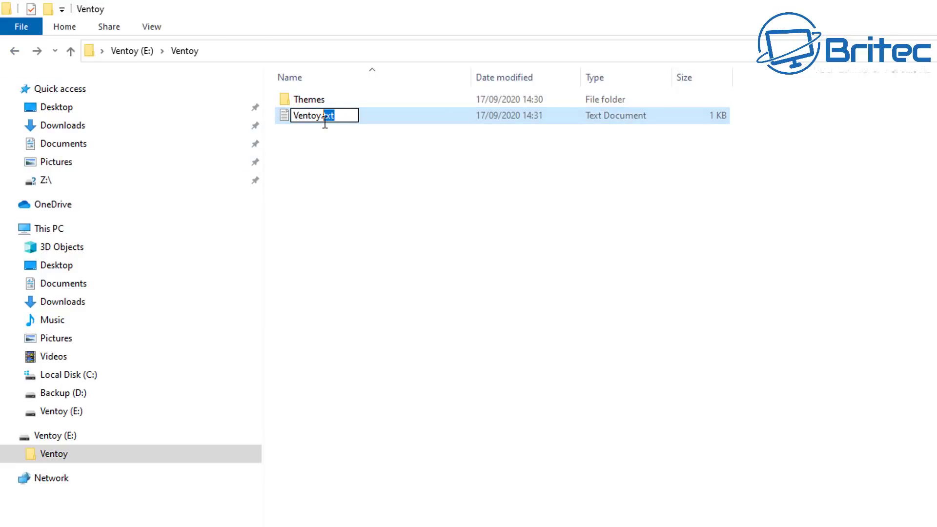
{"action": "type", "text": "json"}
{"action": "key", "text": "Return"}
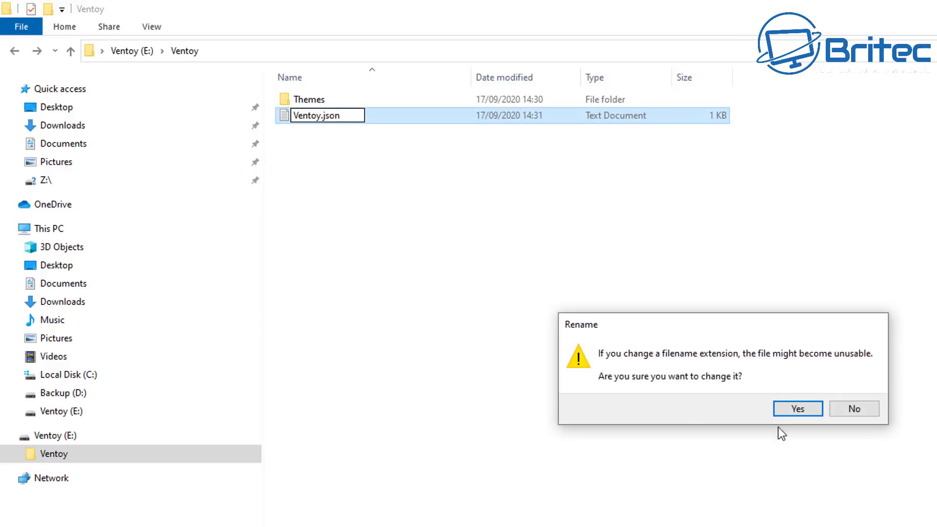
{"action": "left_click", "coordinate": [798, 410]}
{"action": "left_click", "coordinate": [300, 117]}
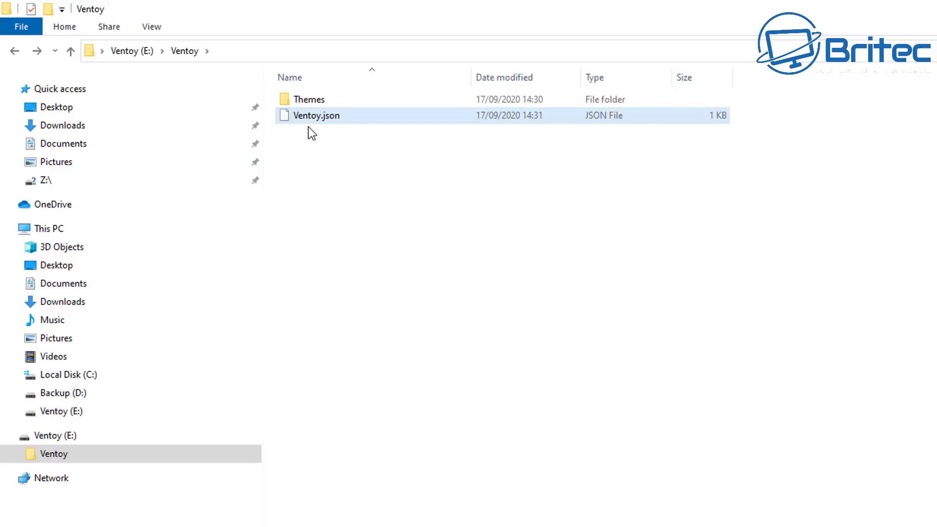
- Check the extracted files in the Themes and Tela folders and return to the root of the drive
{"action": "double_click", "coordinate": [306, 101]}
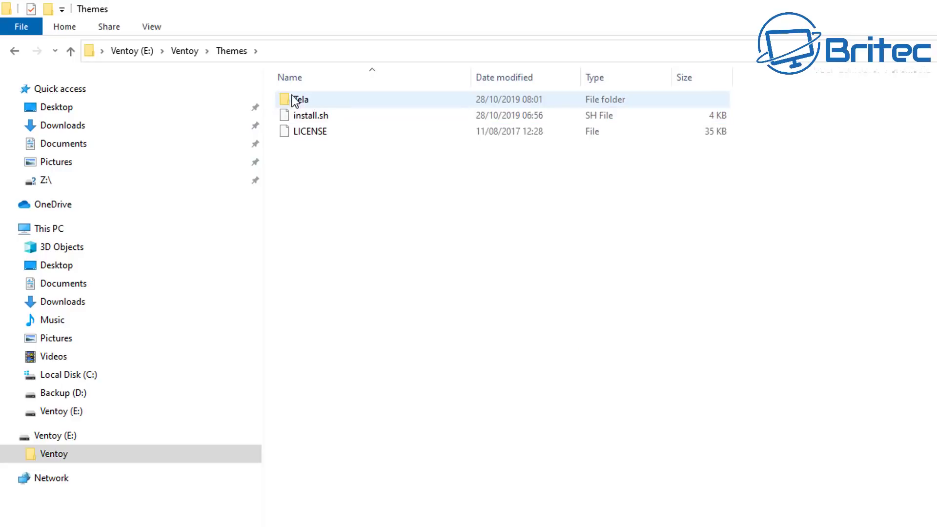
{"action": "double_click", "coordinate": [298, 101]}
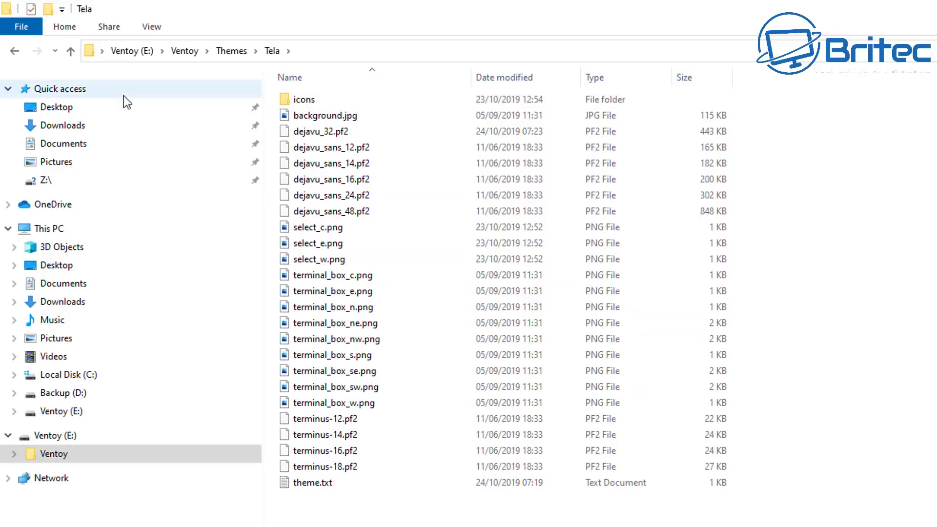
{"action": "left_click", "coordinate": [14, 52]}
{"action": "left_click", "coordinate": [14, 52]}
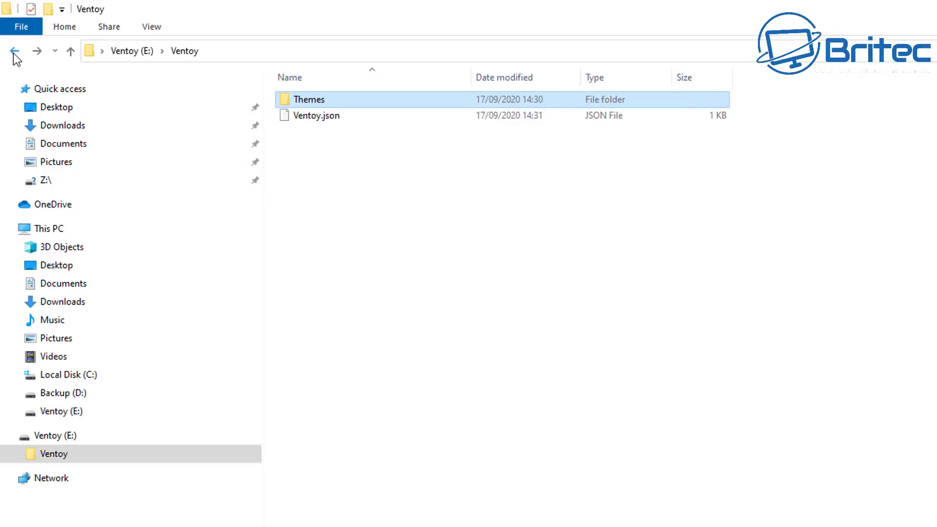
{"action": "left_click", "coordinate": [14, 52]}
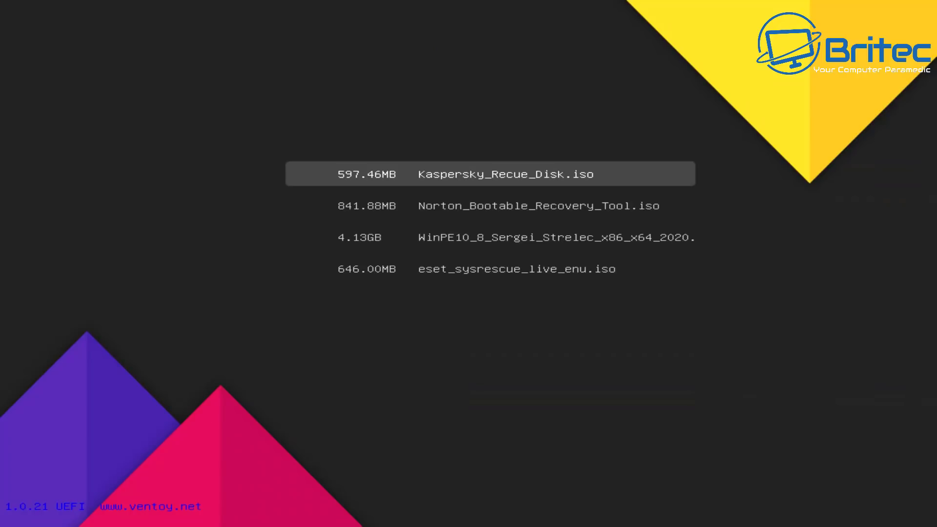
- Go through the ISO entries of the themed Ventoy boot menu and boot Kaspersky_Recue_Disk.iso
{"action": "key", "text": "Down"}
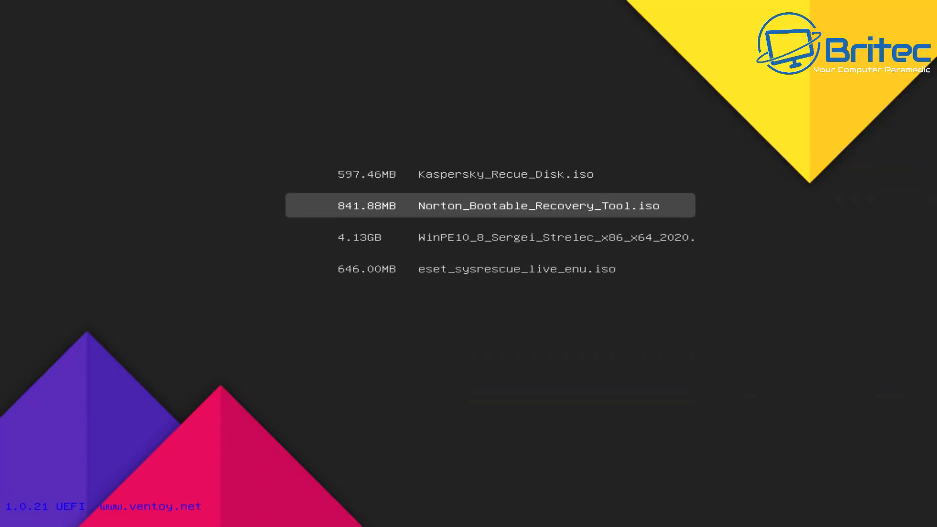
{"action": "key", "text": "Down"}
{"action": "key", "text": "Down"}
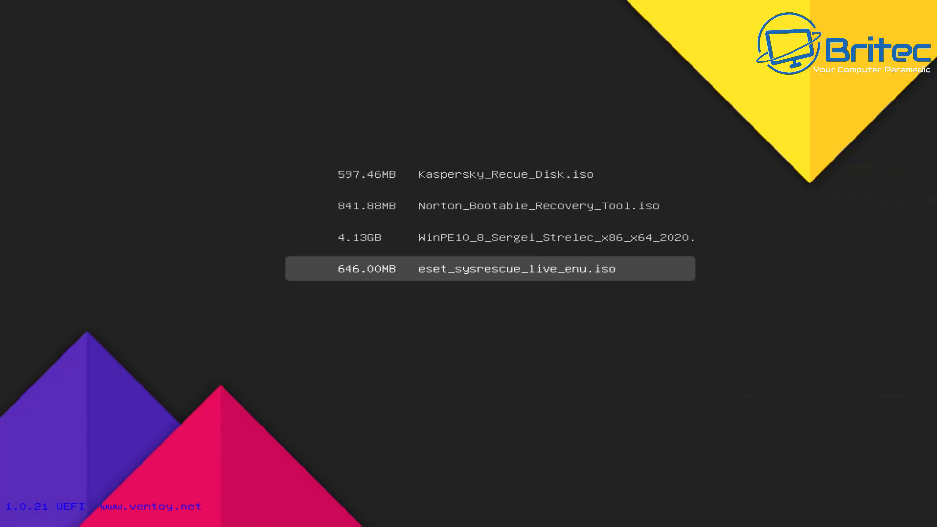
{"action": "key", "text": "Up"}
{"action": "key", "text": "Up"}
{"action": "key", "text": "Down"}
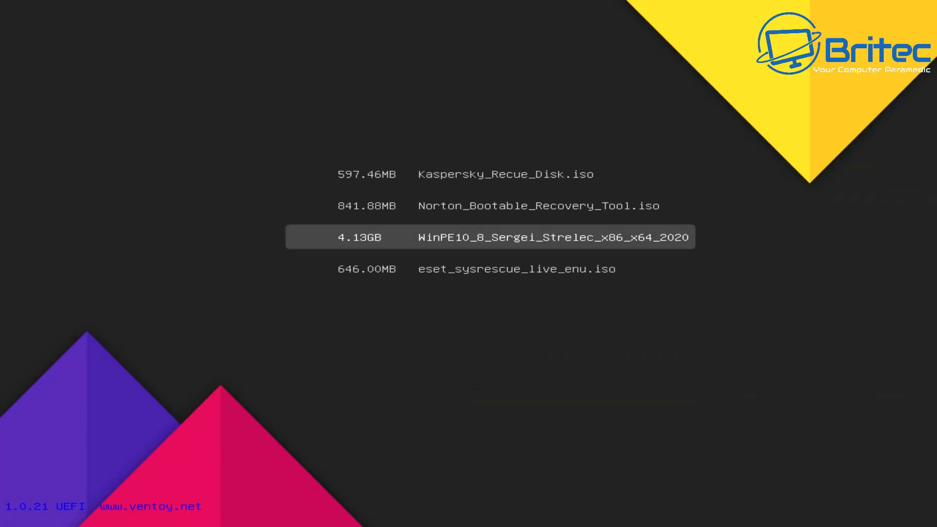
{"action": "key", "text": "Up"}
{"action": "key", "text": "Up"}
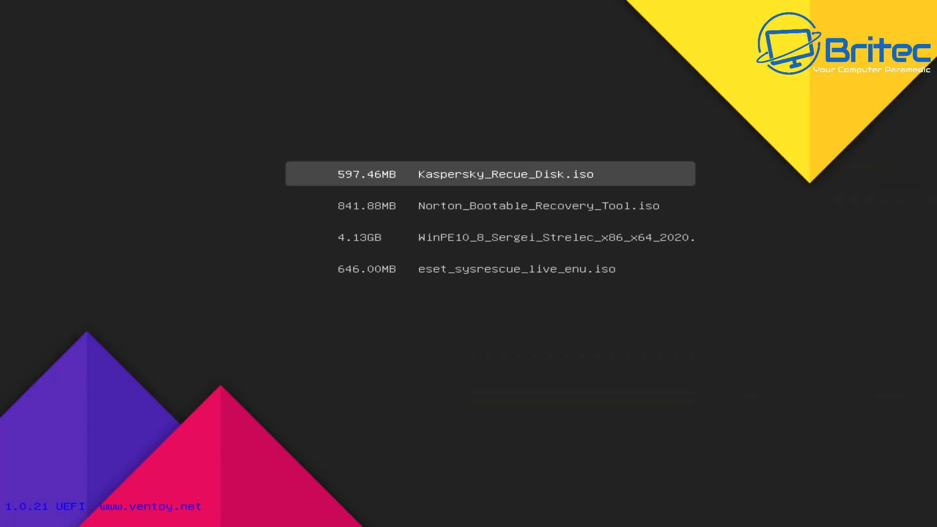
{"action": "key", "text": "Return"}
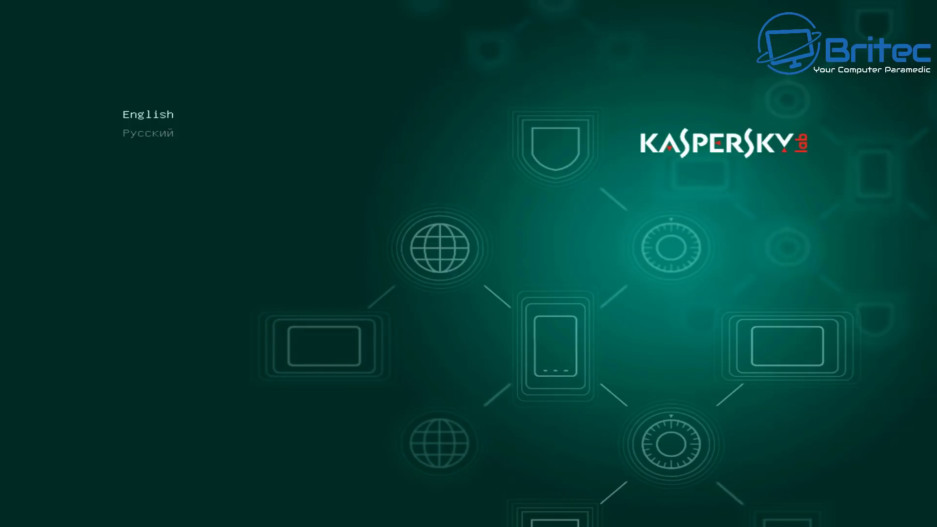